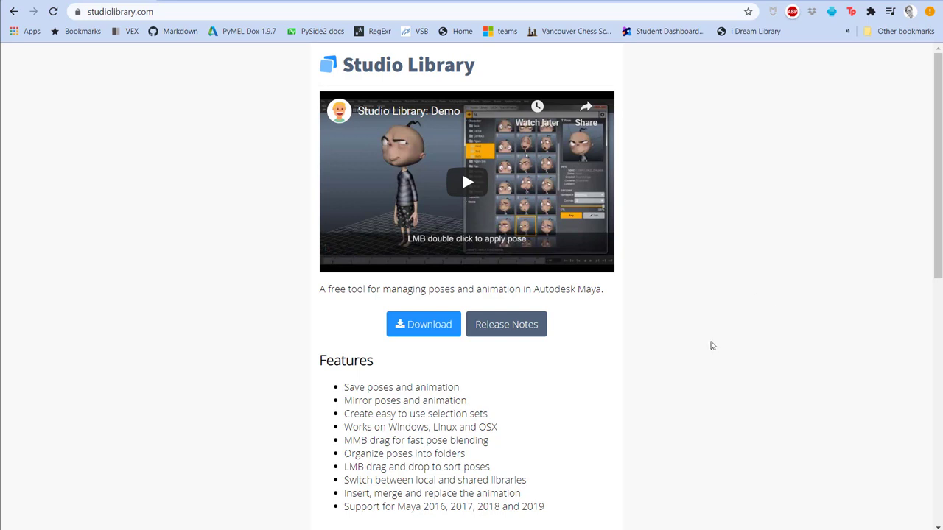
# Open the Alembic export options for the selected geometry group and review the advanced options.
pyautogui.click(304, 4)
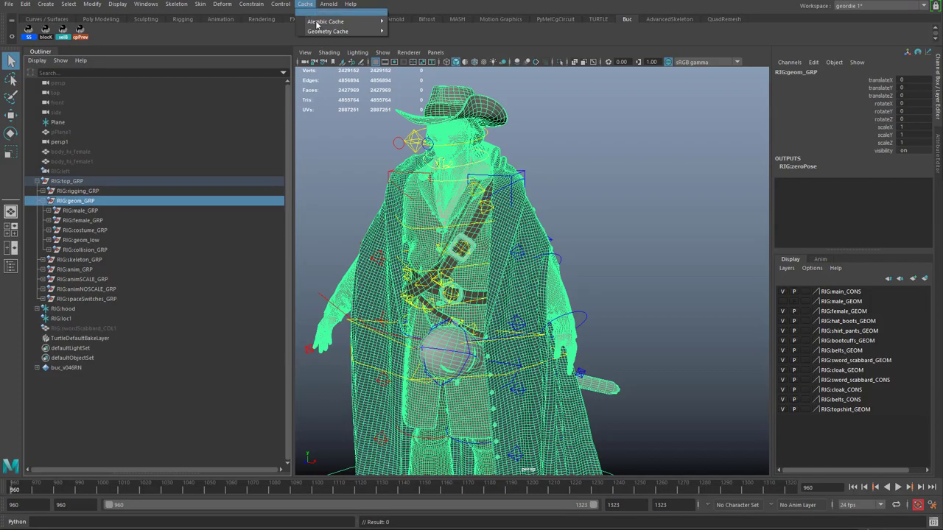
pyautogui.moveTo(346, 22)
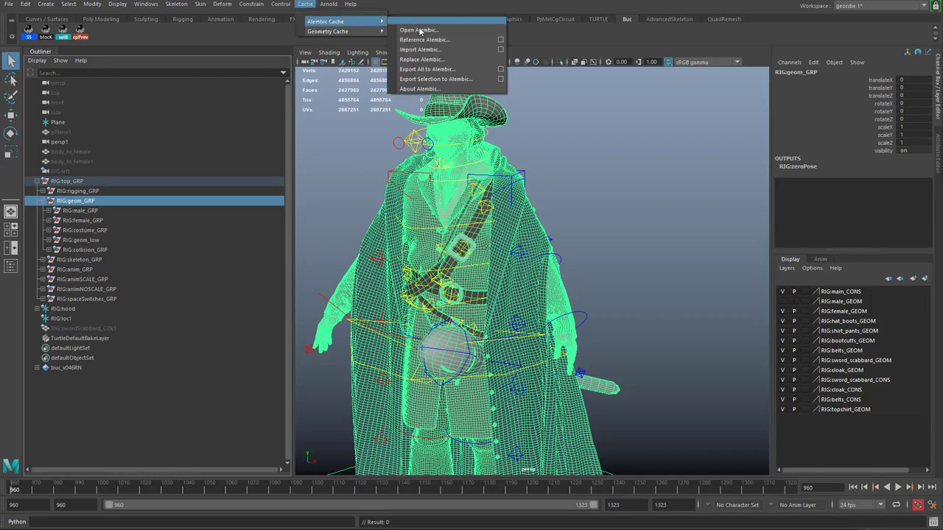
pyautogui.click(500, 79)
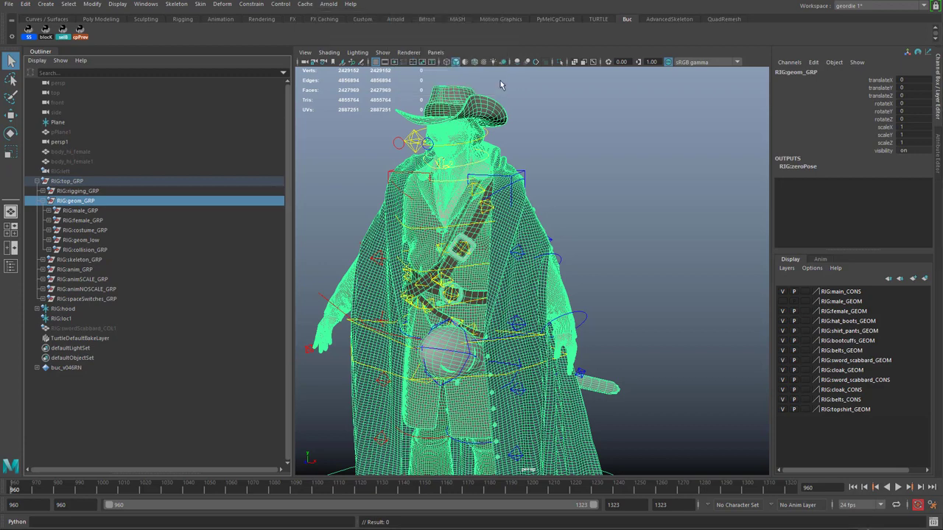
pyautogui.moveTo(639, 193); pyautogui.dragTo(638, 497)
pyautogui.scroll(-5, 584, 331)
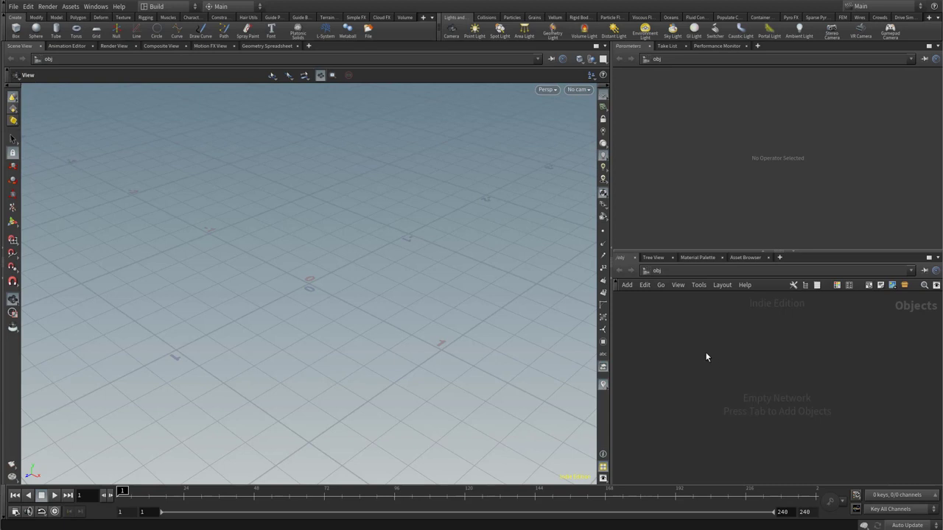
# Switch to Houdini, create a geometry object named sim, and enter its network.
pyautogui.press('Tab')
pyautogui.press('Escape')
pyautogui.click(698, 349)
pyautogui.write('sim')
pyautogui.press('Return')
pyautogui.doubleClick(700, 355)
# Add an Alembic node that loads U:/houdini_projects/vellum_workflow/abc/bucaneer_animation_v023.abc.
pyautogui.press('Tab')
pyautogui.write('alem')
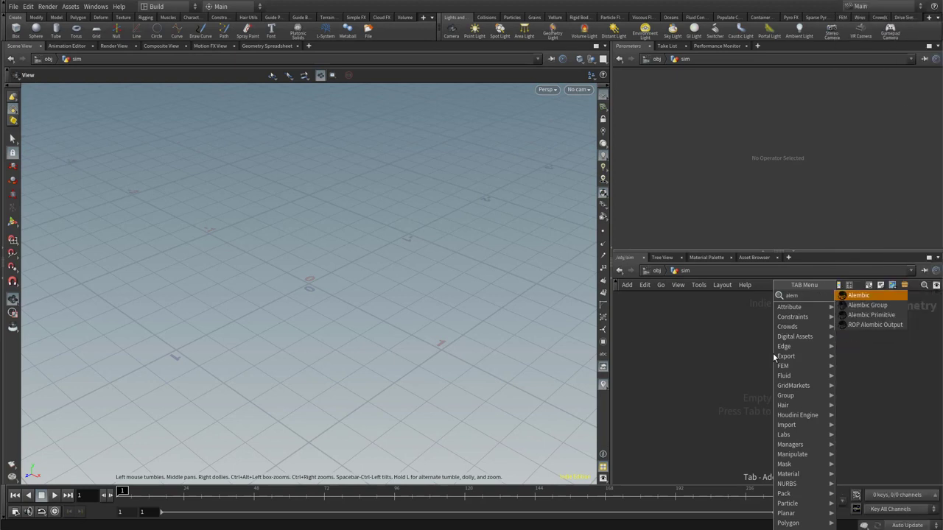
pyautogui.press('Return')
pyautogui.click(773, 353)
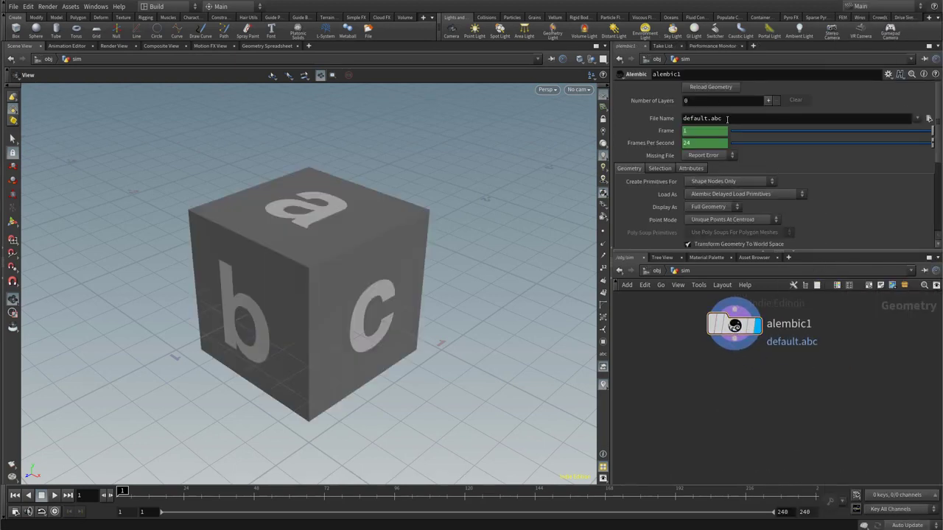
pyautogui.moveTo(724, 118); pyautogui.dragTo(682, 119)
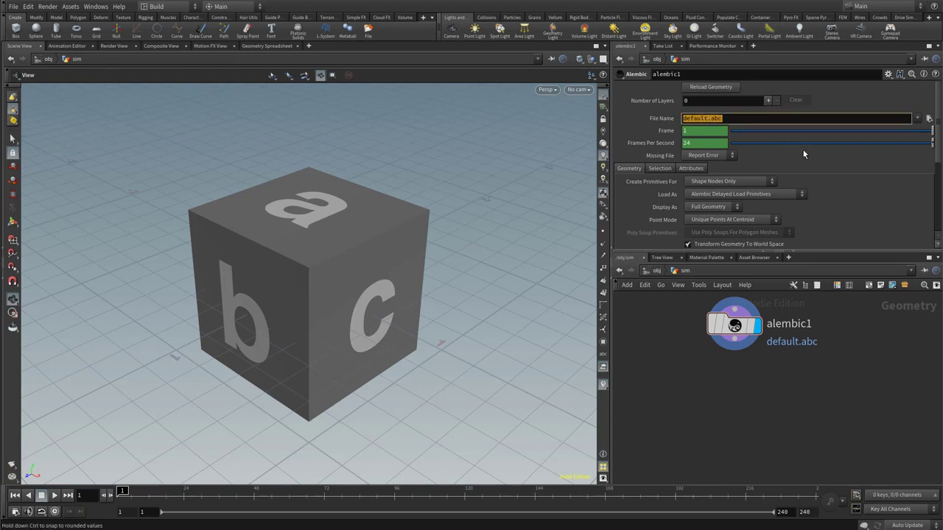
pyautogui.write('/houdini_projects/vellum_workflow/abc/bucaneer_animation_v024.abc')
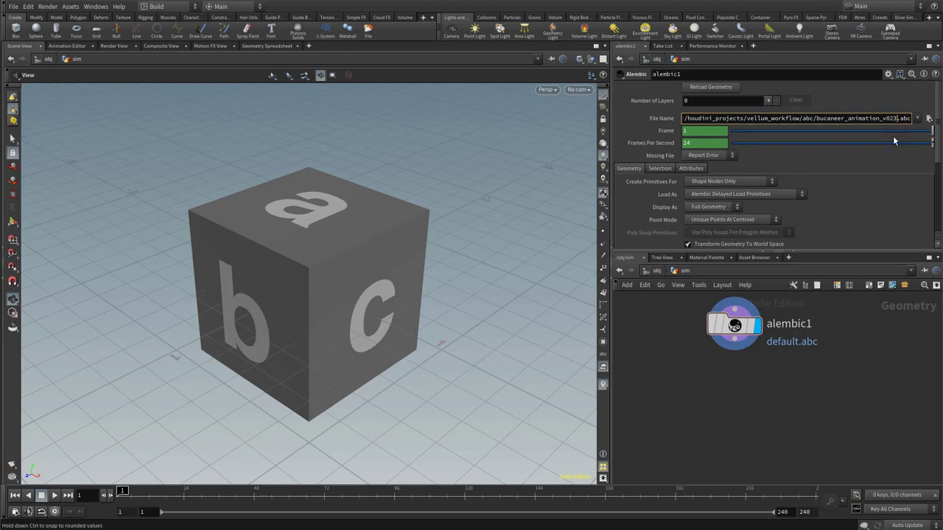
pyautogui.press('Return')
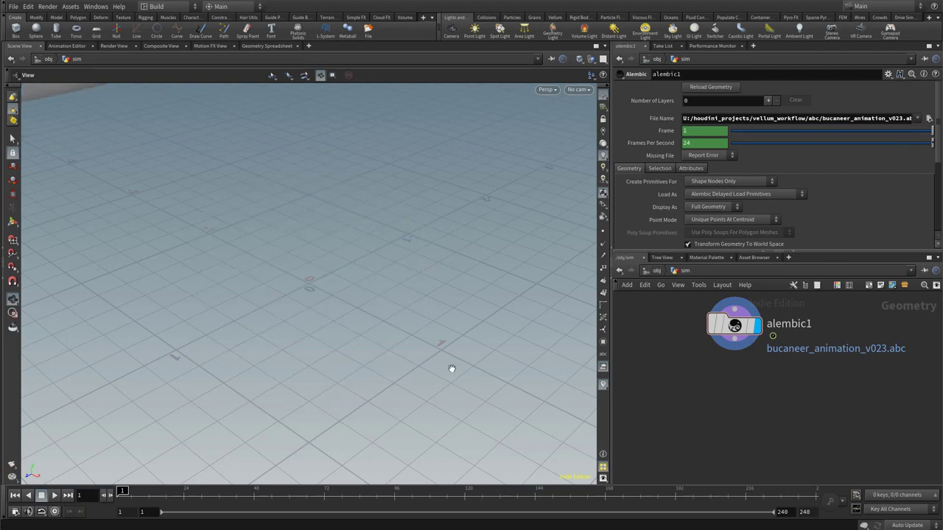
# Frame the imported buccaneer character and examine its size against the grid.
pyautogui.moveTo(476, 364); pyautogui.dragTo(235, 254)
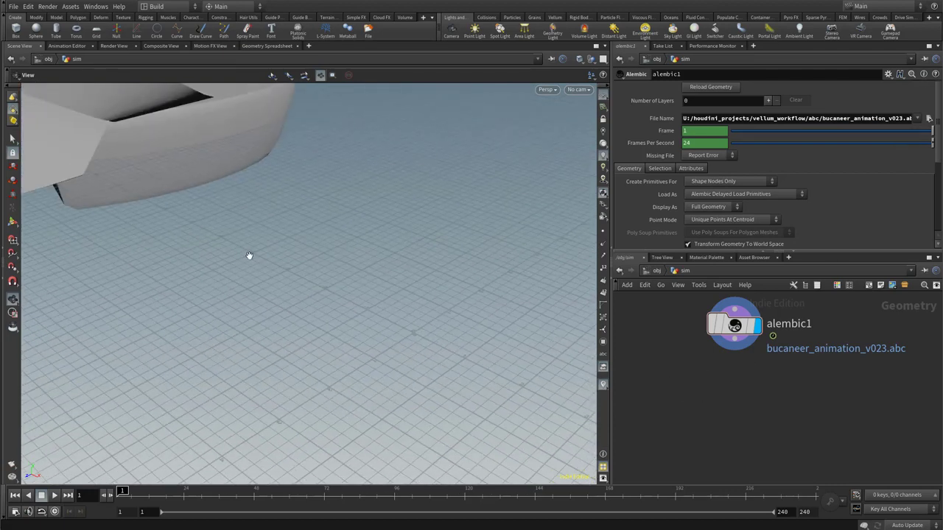
pyautogui.press('f')
pyautogui.moveTo(308, 245); pyautogui.dragTo(337, 247)
pyautogui.moveTo(338, 248); pyautogui.dragTo(417, 107, button='middle')
pyautogui.moveTo(410, 326); pyautogui.dragTo(386, 299)
pyautogui.moveTo(391, 354); pyautogui.dragTo(384, 441, button='middle')
pyautogui.scroll(1, 397, 372)
pyautogui.scroll(2, 442, 382)
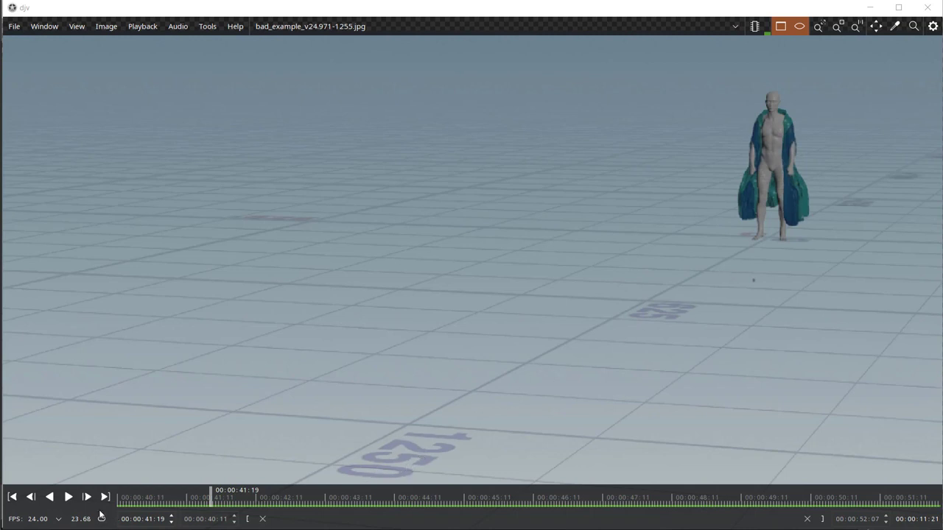
# Play the bad_example_v24 and default_settings_proper_scale_v36 cloak simulation sequences in djv to compare them.
pyautogui.click(67, 498)
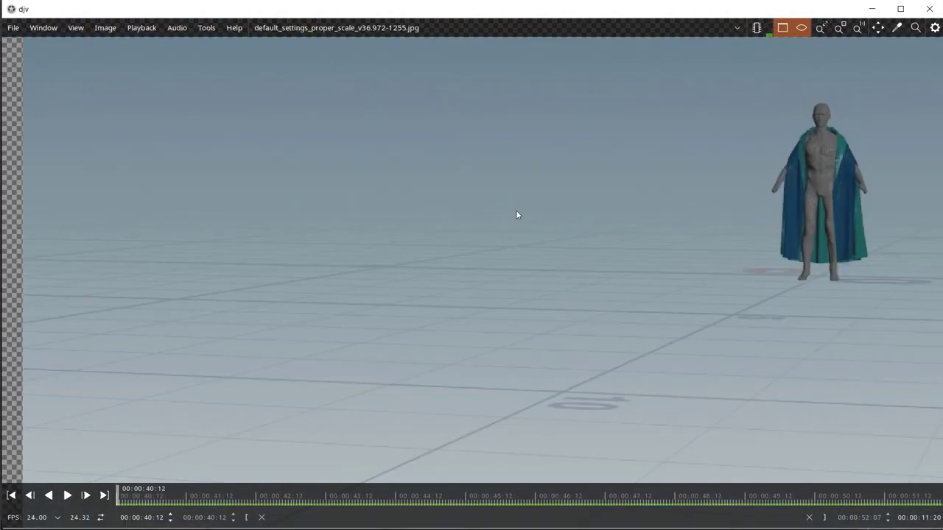
pyautogui.moveTo(516, 210); pyautogui.dragTo(503, 213, button='middle')
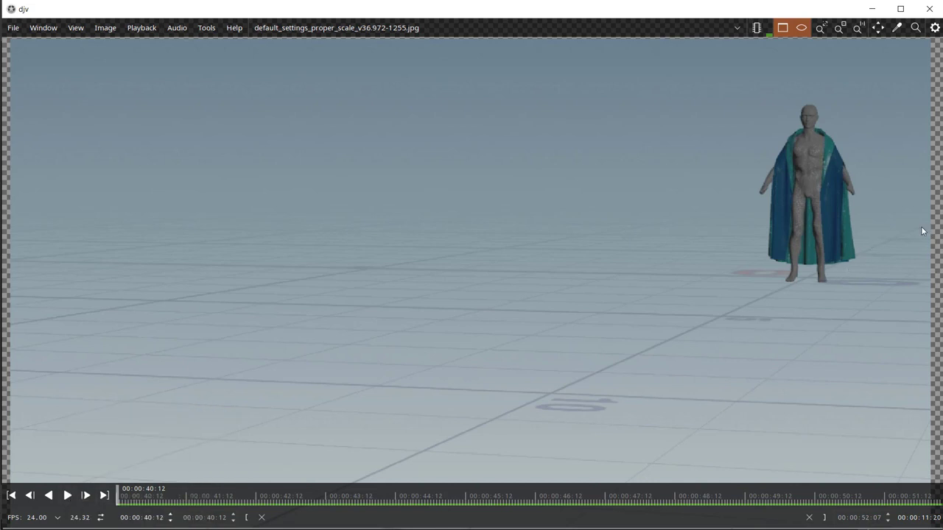
pyautogui.click(67, 495)
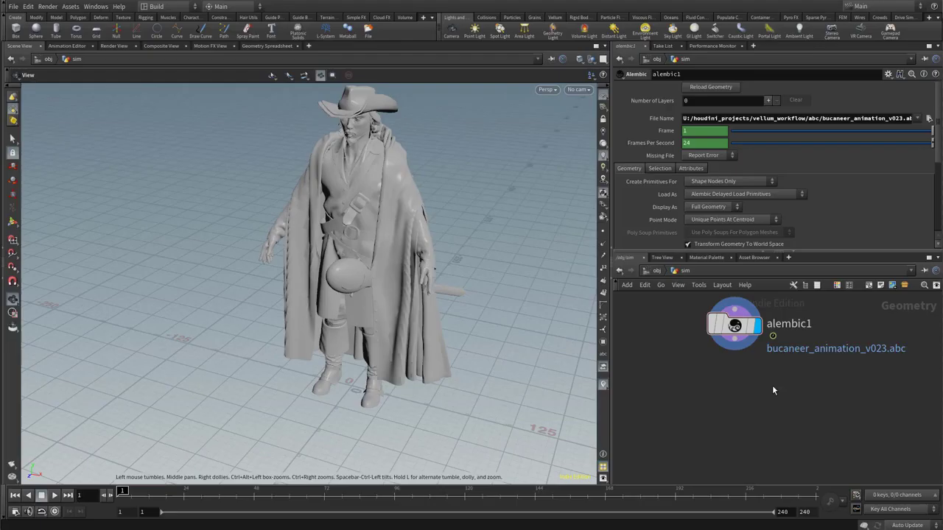
# Back in Houdini, add a Test Geometry: Tommy node near the Alembic node, display it and frame it.
pyautogui.moveTo(773, 390); pyautogui.dragTo(768, 371, button='middle')
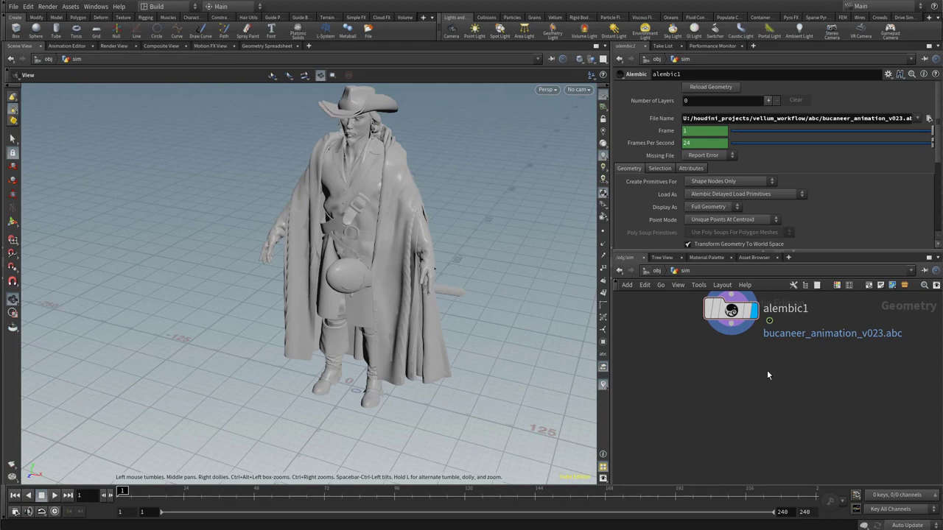
pyautogui.press('Tab')
pyautogui.write('tommy')
pyautogui.press('Return')
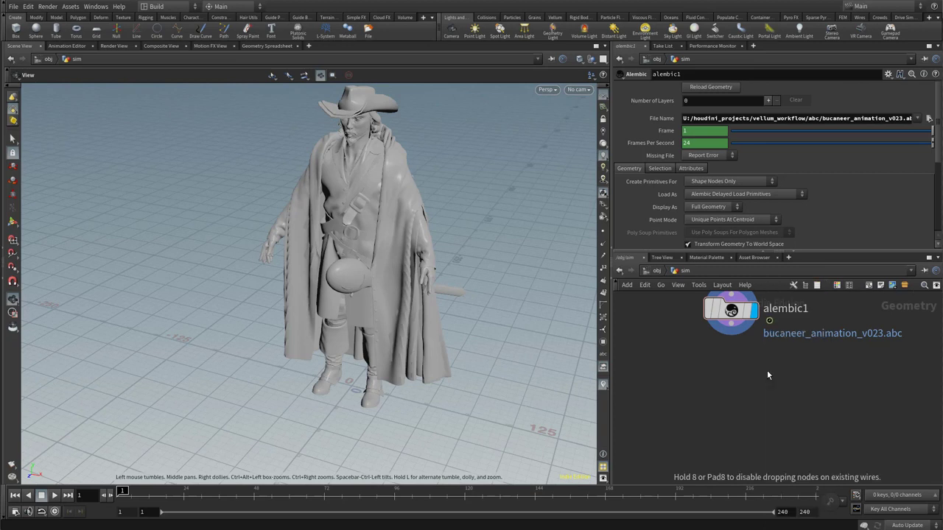
pyautogui.click(767, 370)
pyautogui.moveTo(766, 372); pyautogui.dragTo(670, 354)
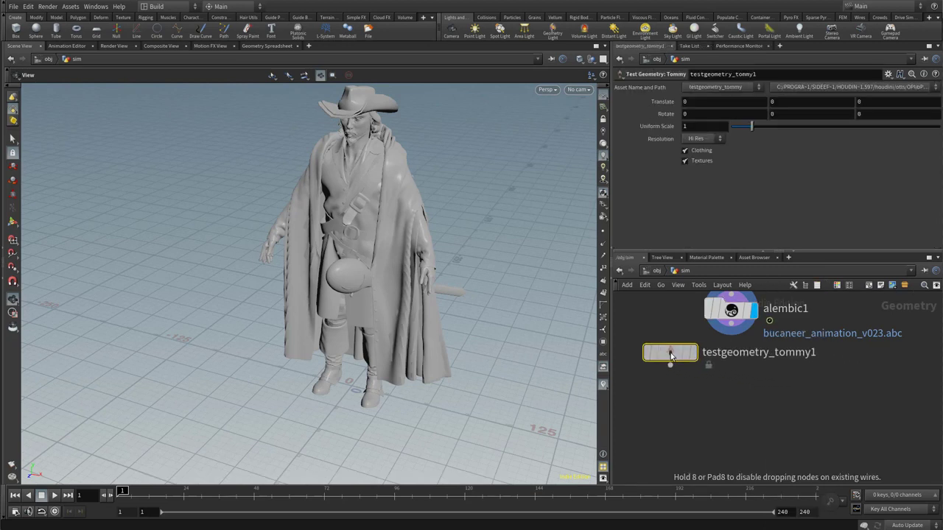
pyautogui.click(693, 356)
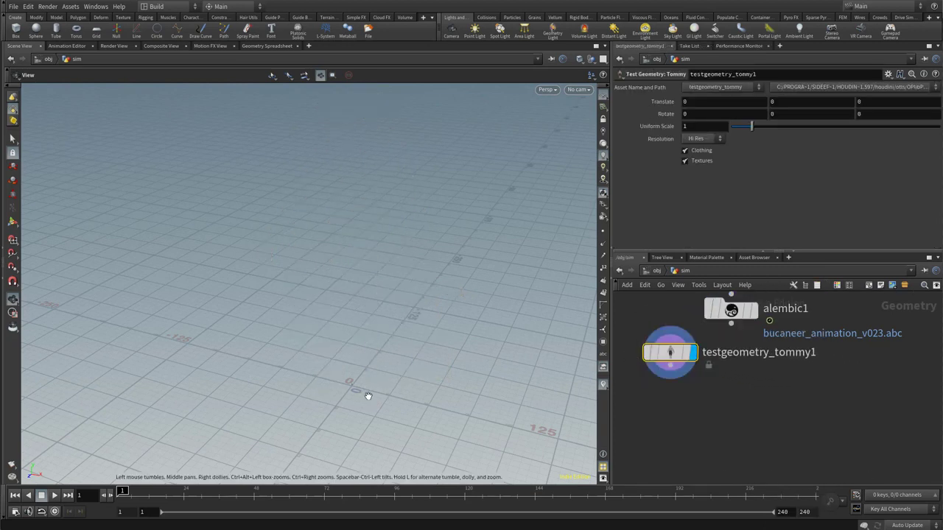
pyautogui.press('f')
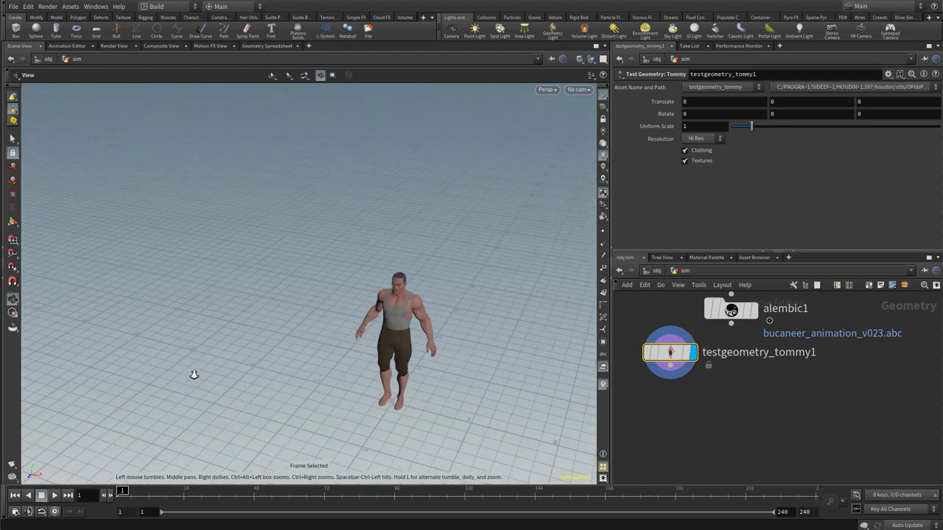
# Add a Transform node connected below the Alembic node and display its output.
pyautogui.moveTo(730, 310); pyautogui.dragTo(756, 341)
pyautogui.moveTo(669, 353); pyautogui.dragTo(668, 384)
pyautogui.moveTo(755, 343); pyautogui.dragTo(730, 323)
pyautogui.press('Tab')
pyautogui.write('tran')
pyautogui.press('Return')
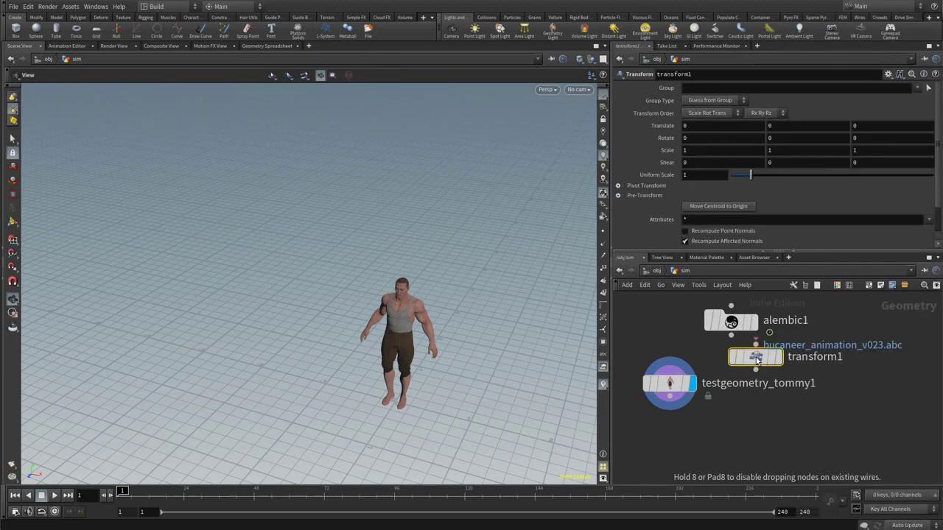
pyautogui.click(748, 366)
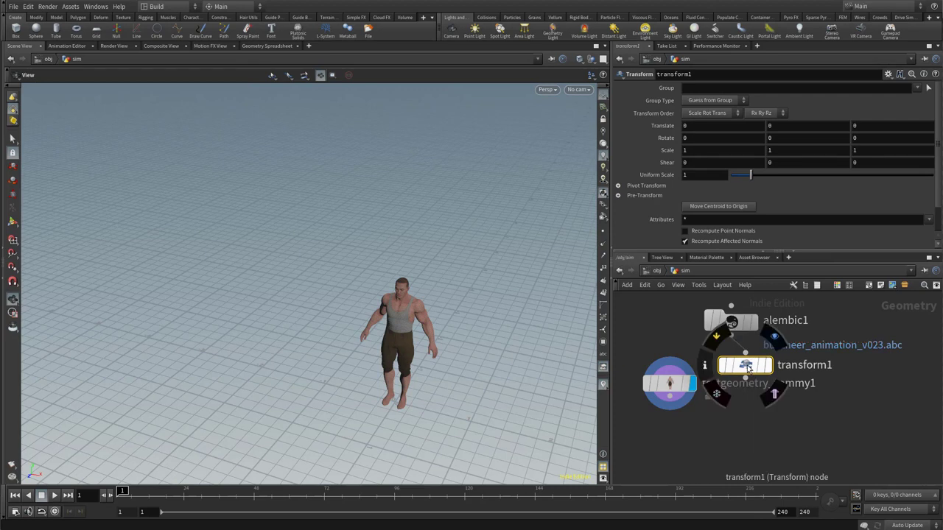
pyautogui.click(773, 337)
# Set the Transform node's scale to 0.01 on all three axes.
pyautogui.click(726, 158)
pyautogui.click(726, 150)
pyautogui.write('0.01')
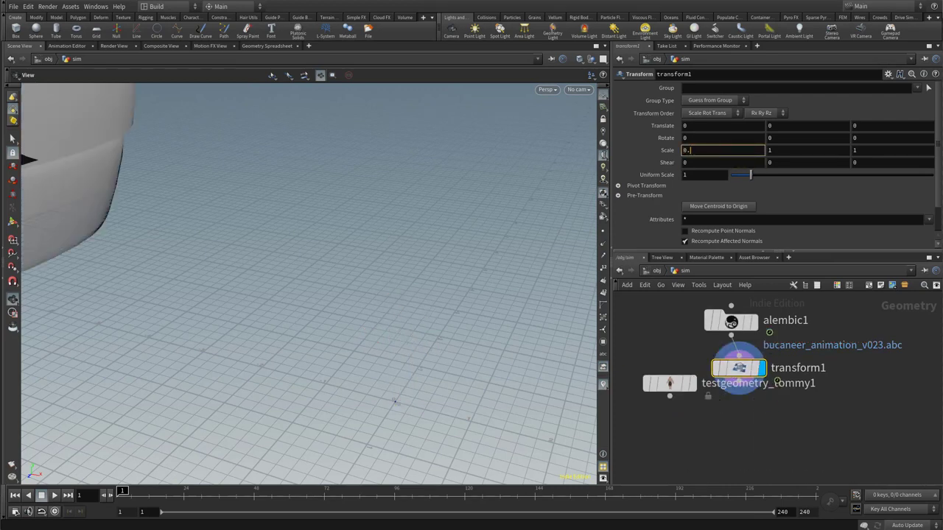
pyautogui.press('Tab')
pyautogui.write('0.01')
pyautogui.press('Tab')
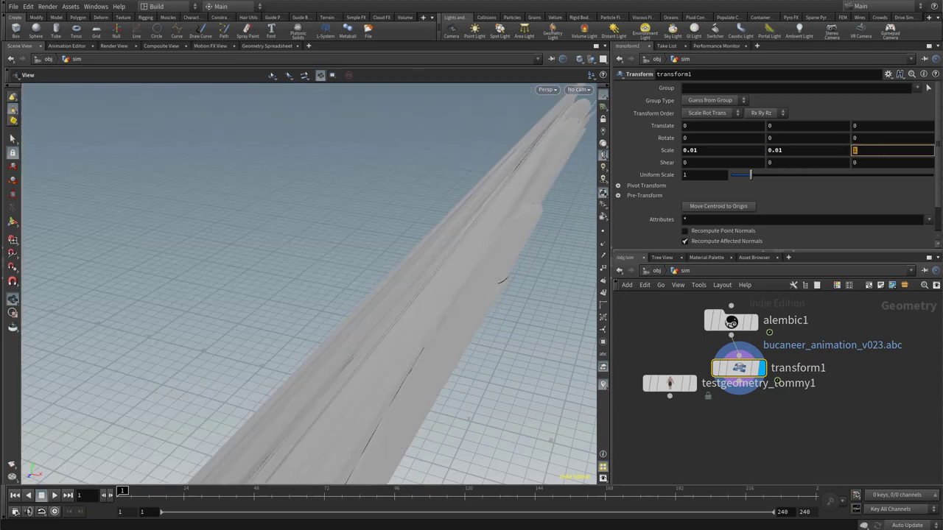
pyautogui.write('0.01')
pyautogui.press('Return')
# Compare the scaled character's size with the Tommy test geometry by displaying each in turn, and move the Tommy node aside.
pyautogui.scroll(5, 368, 364)
pyautogui.click(694, 384)
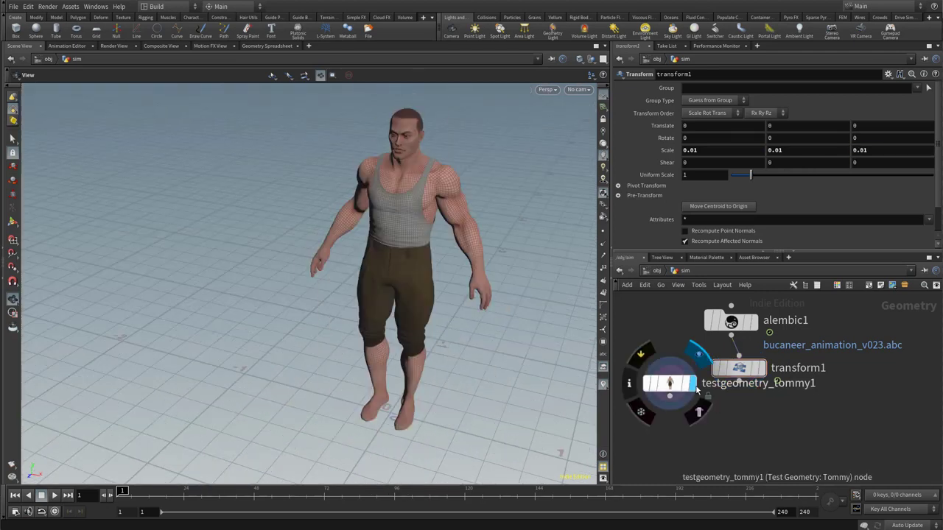
pyautogui.click(764, 371)
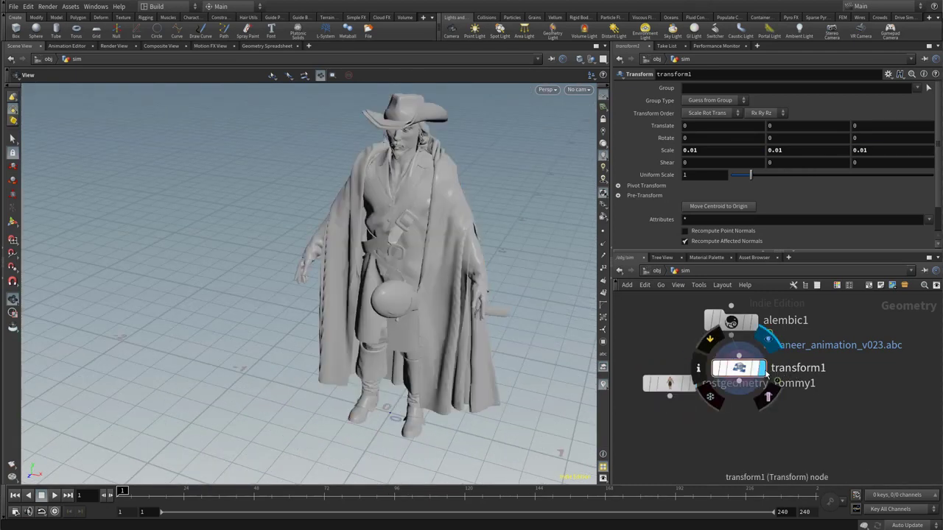
pyautogui.moveTo(664, 381); pyautogui.dragTo(641, 345)
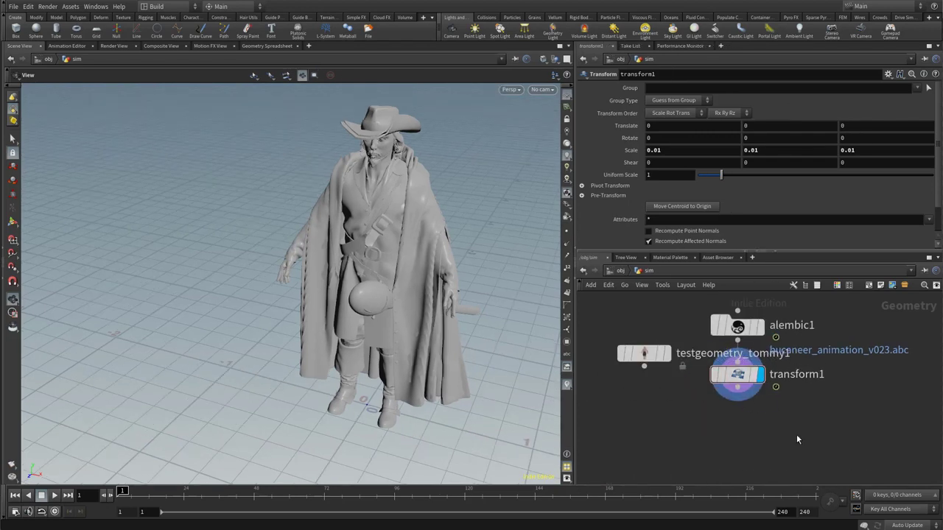
# Add an Unpack node connected below the Transform node and display its output.
pyautogui.press('Tab')
pyautogui.write('unpack')
pyautogui.press('Return')
pyautogui.click(796, 435)
pyautogui.moveTo(796, 435); pyautogui.dragTo(745, 424)
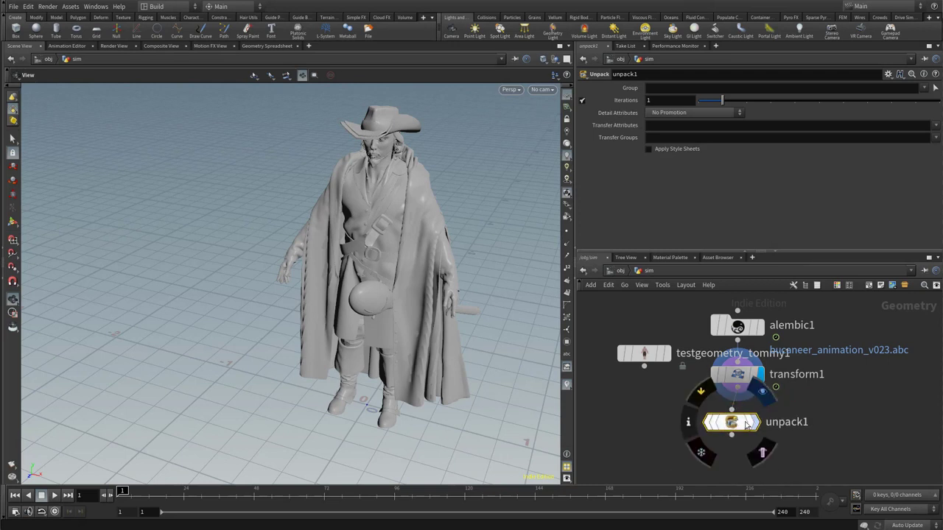
pyautogui.click(755, 423)
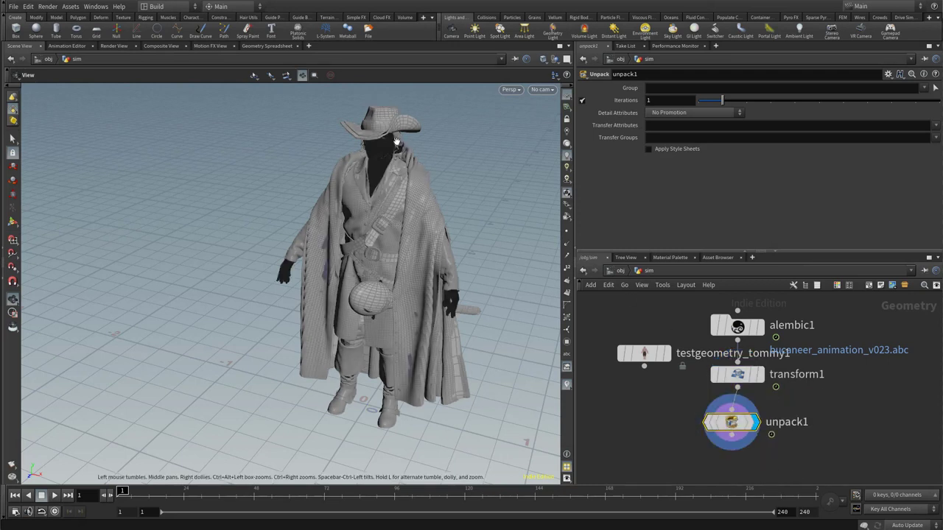
# Set the Unpack node's Transfer Attributes to * and inspect the full primitive path values in the Geometry Spreadsheet.
pyautogui.click(264, 47)
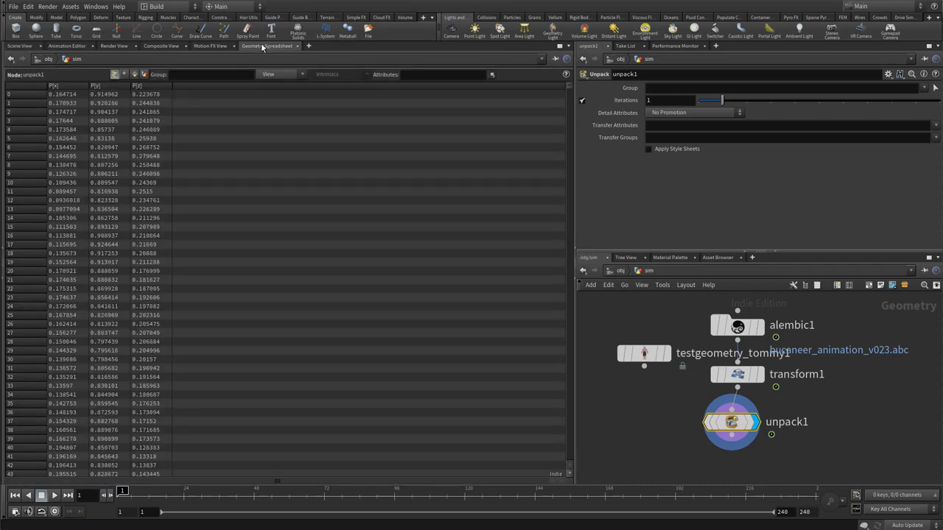
pyautogui.click(134, 75)
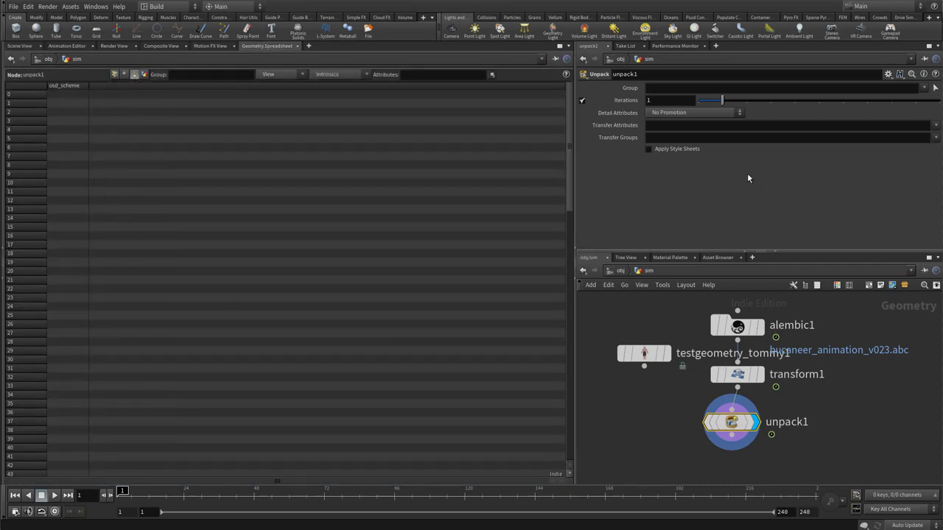
pyautogui.click(667, 127)
pyautogui.press('Return')
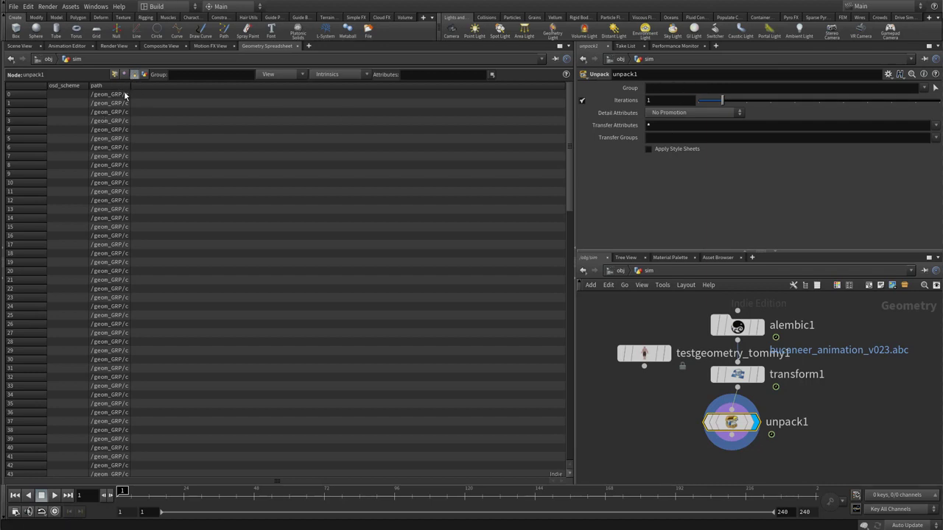
pyautogui.moveTo(128, 92); pyautogui.dragTo(413, 145)
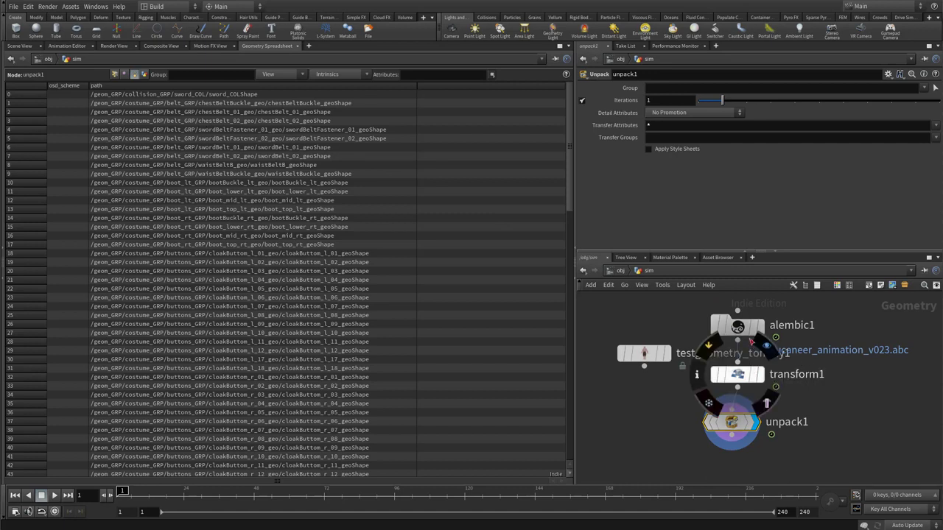
# Return to the 3D scene view and add a Normal node below the Unpack node, displaying its output.
pyautogui.moveTo(840, 411); pyautogui.dragTo(820, 339, button='middle')
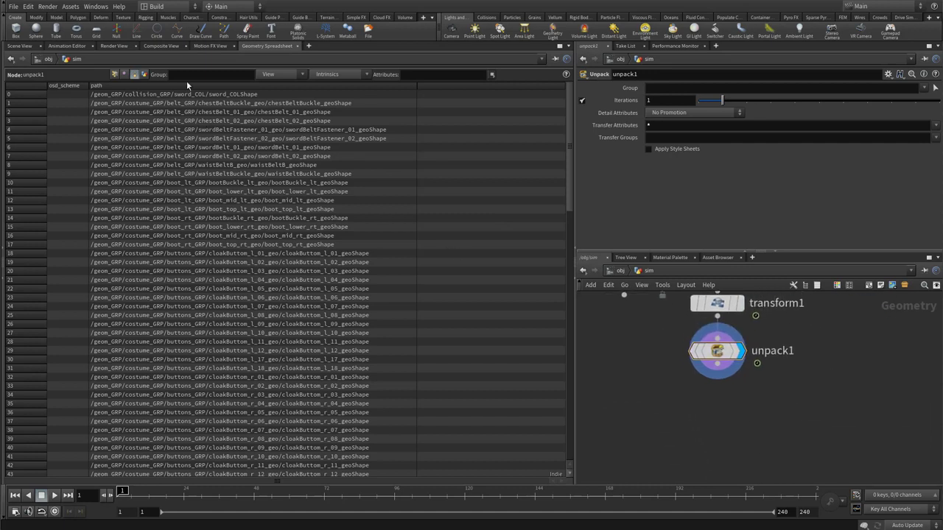
pyautogui.click(19, 46)
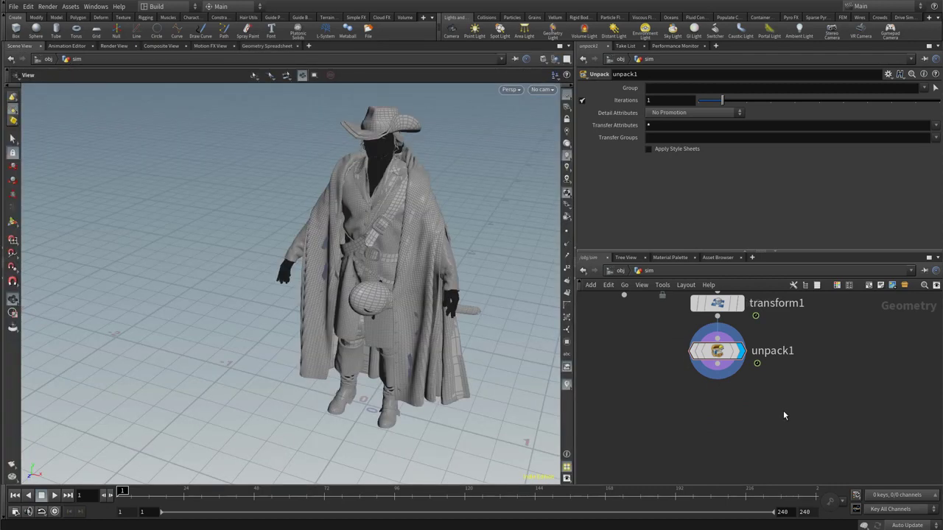
pyautogui.press('Tab')
pyautogui.write('normal')
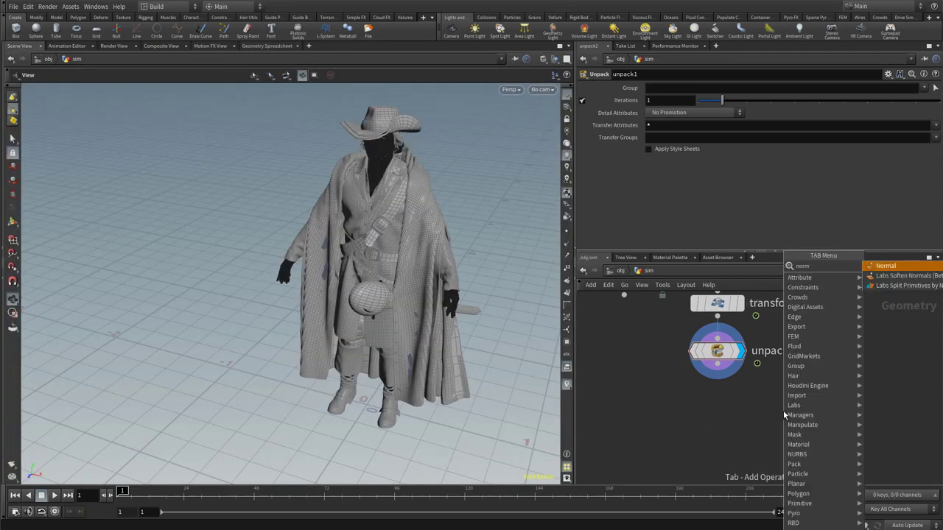
pyautogui.press('Return')
pyautogui.click(711, 411)
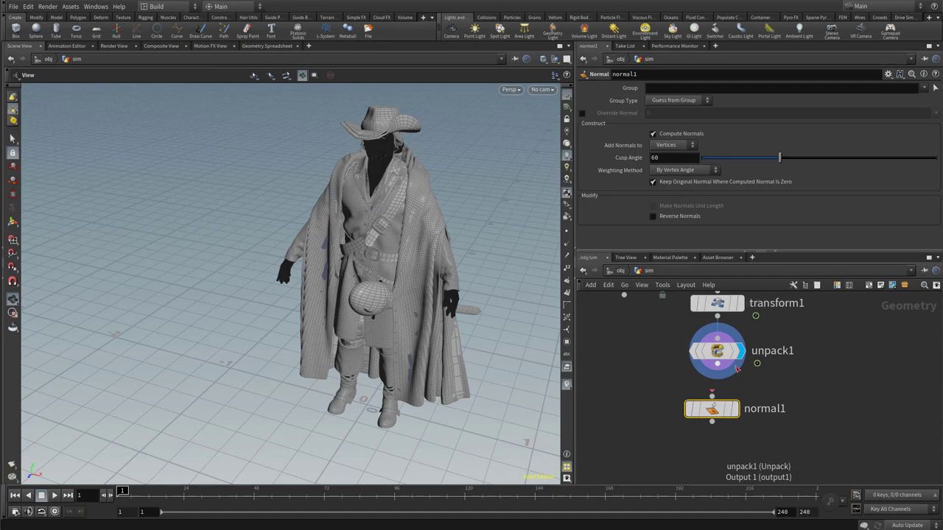
# Display the Normal node's output and examine the character's shading up close around the cloak, chest, face and hat.
pyautogui.click(731, 412)
pyautogui.moveTo(448, 317); pyautogui.dragTo(411, 181, button='right')
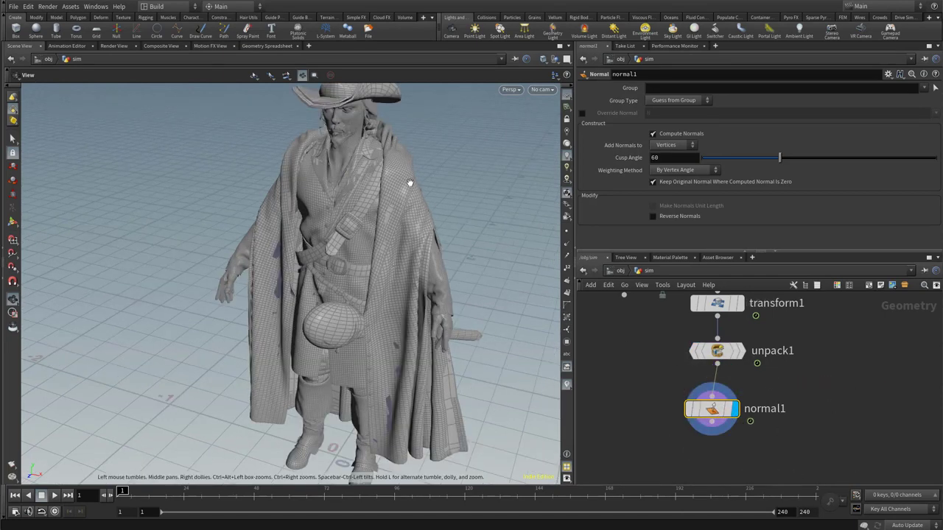
pyautogui.moveTo(411, 181); pyautogui.dragTo(454, 292, button='middle')
pyautogui.moveTo(453, 292); pyautogui.dragTo(609, 303, button='right')
pyautogui.moveTo(432, 257); pyautogui.dragTo(418, 331, button='middle')
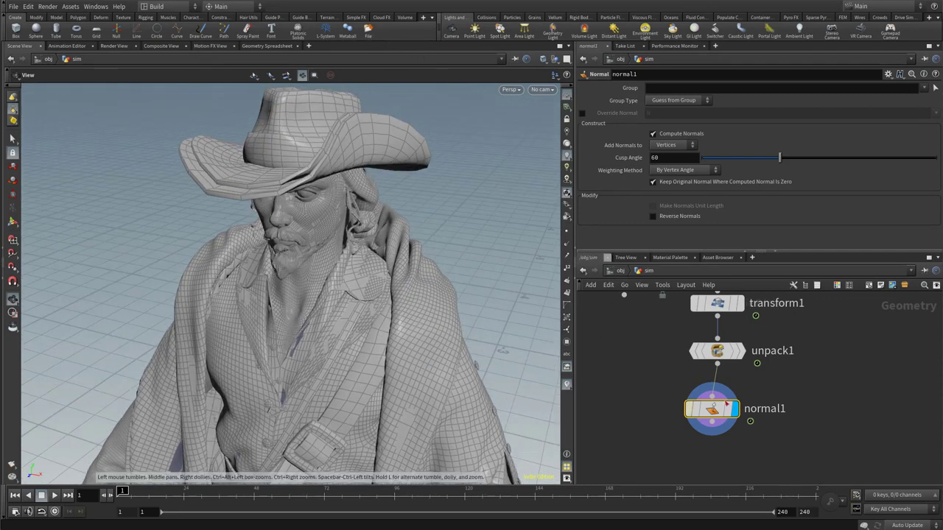
# Add a Blast node connected below the Normal node and display its output.
pyautogui.moveTo(795, 432); pyautogui.dragTo(794, 377, button='middle')
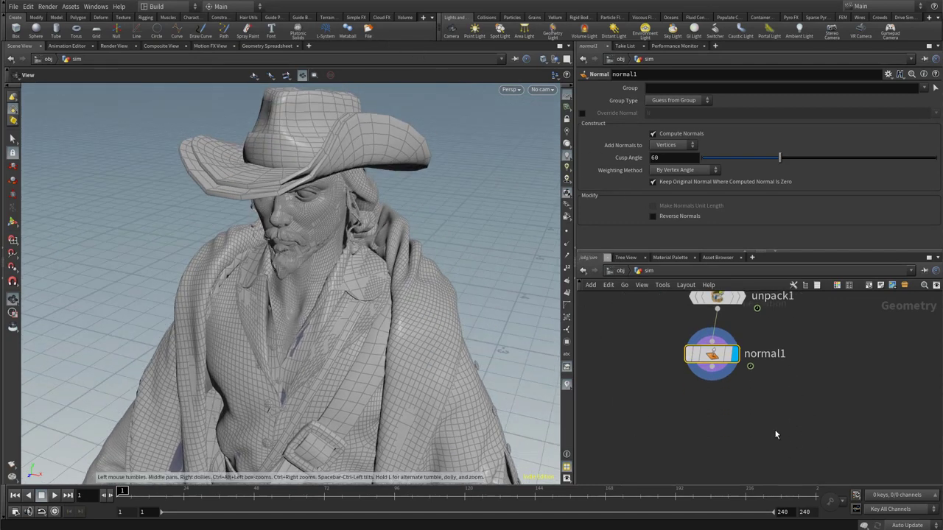
pyautogui.click(774, 435)
pyautogui.press('Tab')
pyautogui.write('blas')
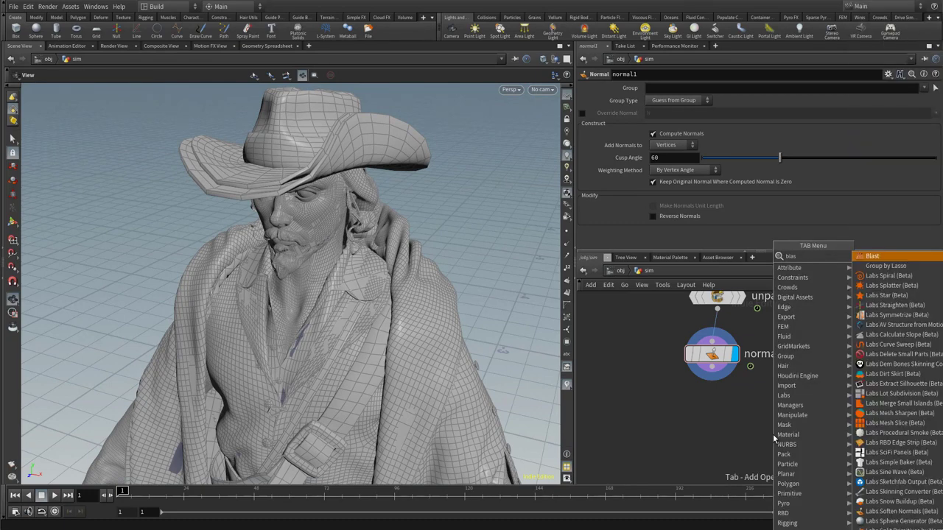
pyautogui.press('Return')
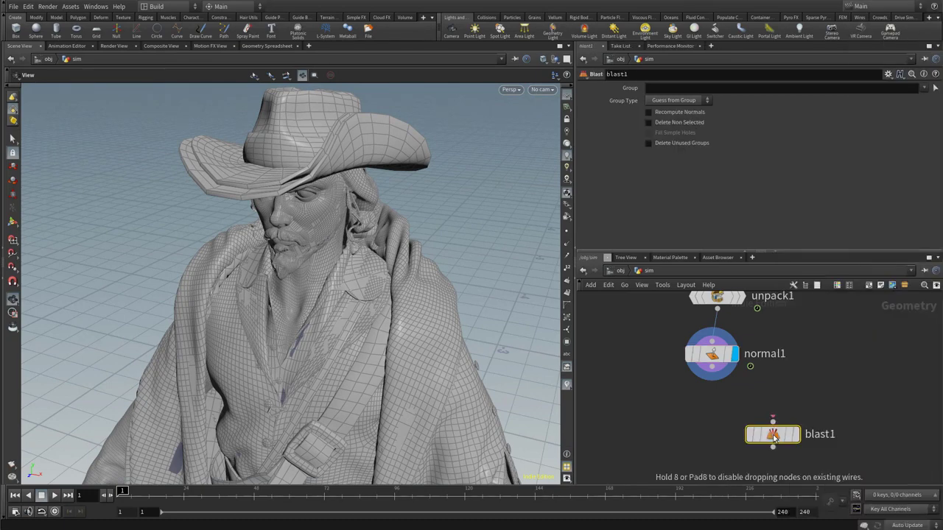
pyautogui.click(719, 416)
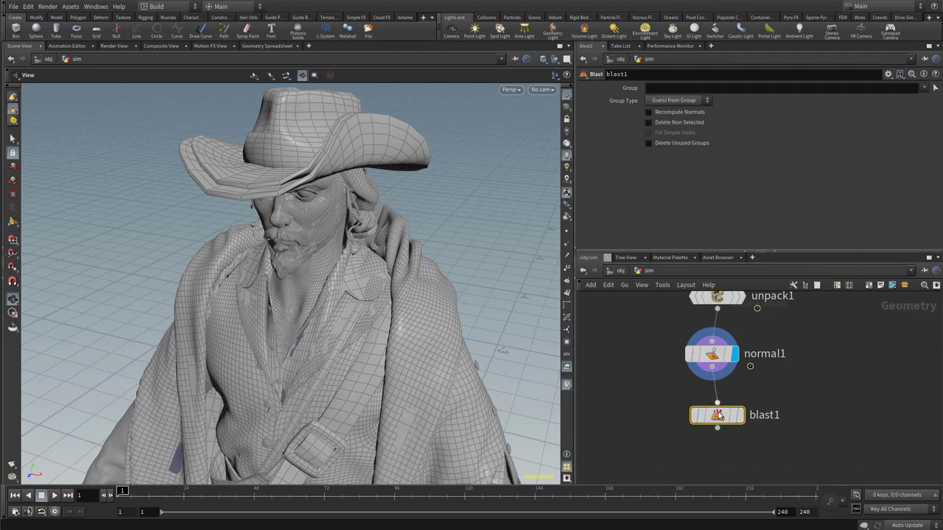
pyautogui.click(734, 415)
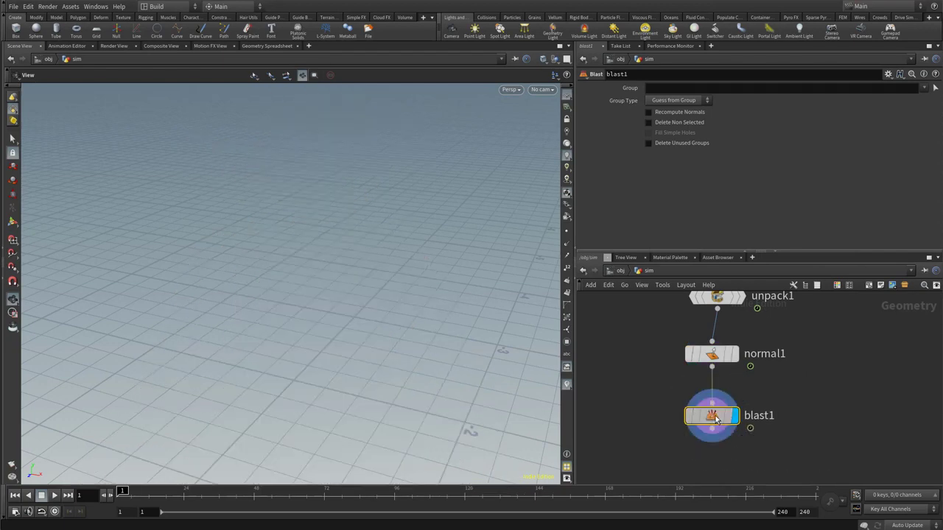
pyautogui.click(683, 87)
pyautogui.write('@path')
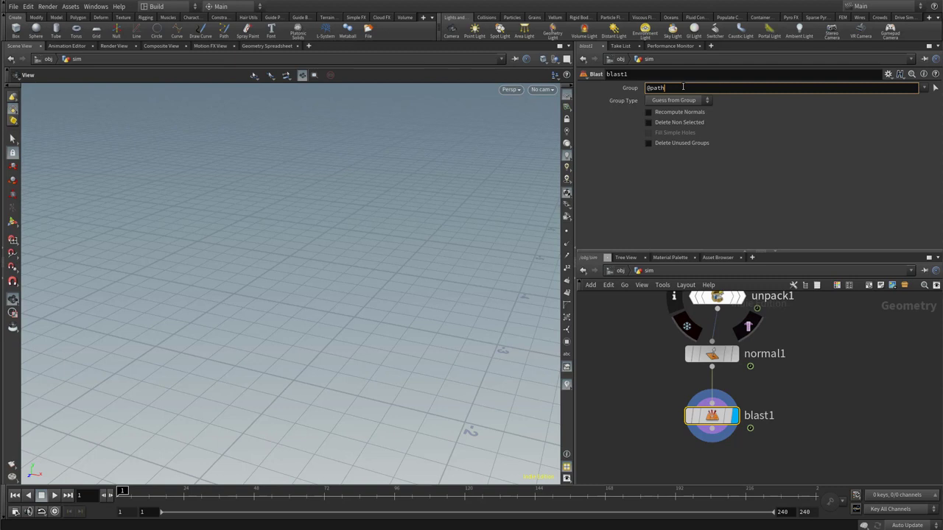
pyautogui.write('=*/male_GRP/*')
pyautogui.press('Return')
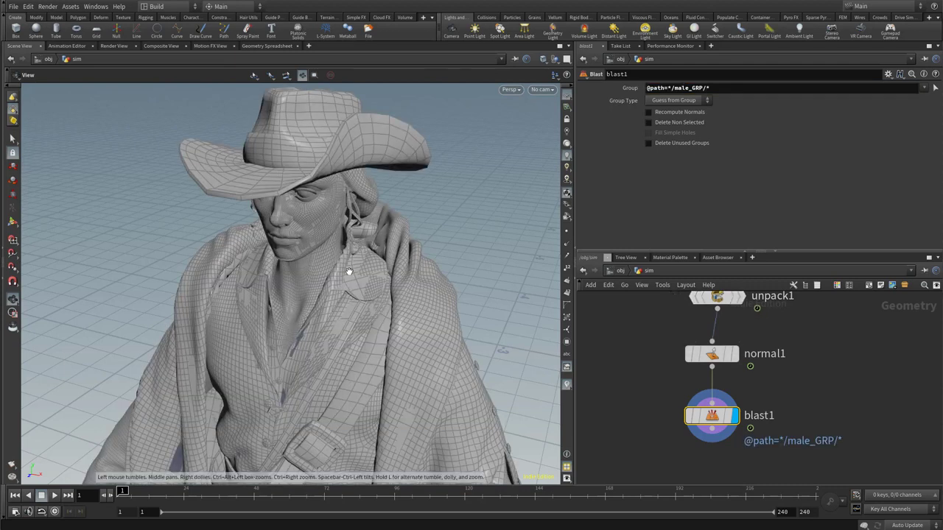
# Add a Null node below the first Blast node and connect it to the Blast output.
pyautogui.moveTo(867, 316); pyautogui.dragTo(868, 280, button='middle')
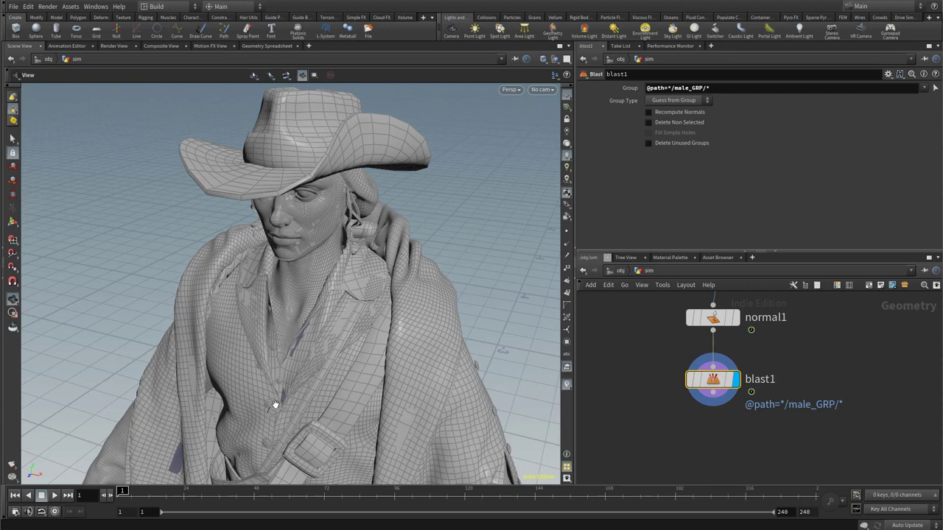
pyautogui.moveTo(719, 437); pyautogui.dragTo(736, 427, button='middle')
pyautogui.moveTo(690, 374); pyautogui.dragTo(701, 359)
pyautogui.moveTo(712, 414); pyautogui.dragTo(714, 411, button='middle')
pyautogui.click(715, 412)
pyautogui.press('Tab')
pyautogui.write('null')
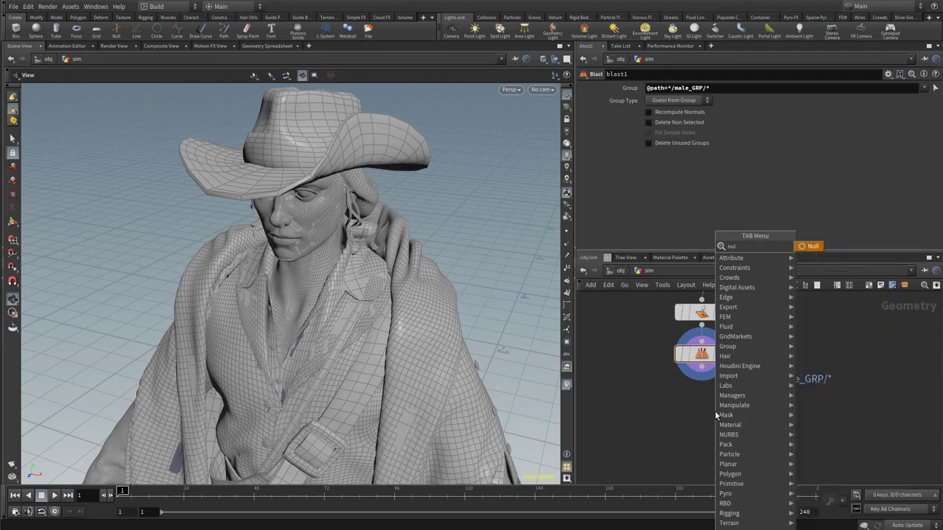
pyautogui.press('Return')
pyautogui.click(701, 411)
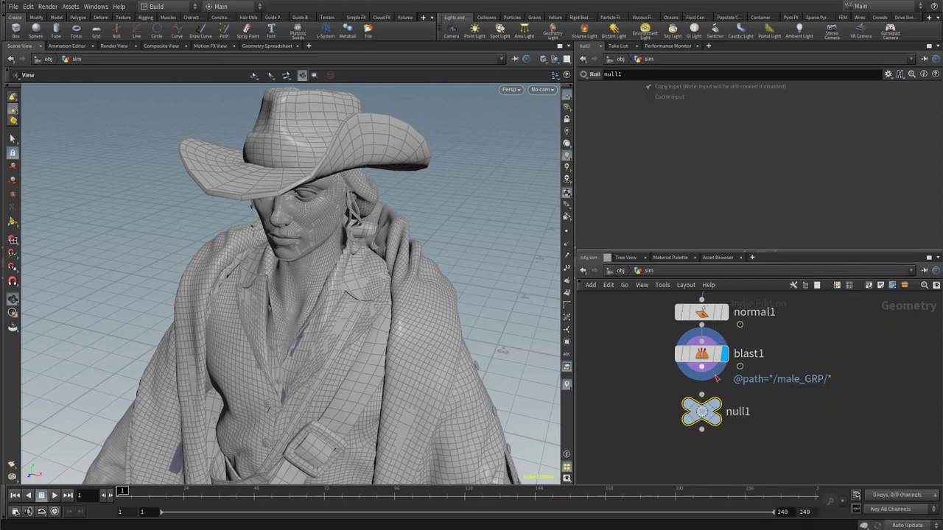
pyautogui.moveTo(704, 370); pyautogui.dragTo(705, 396)
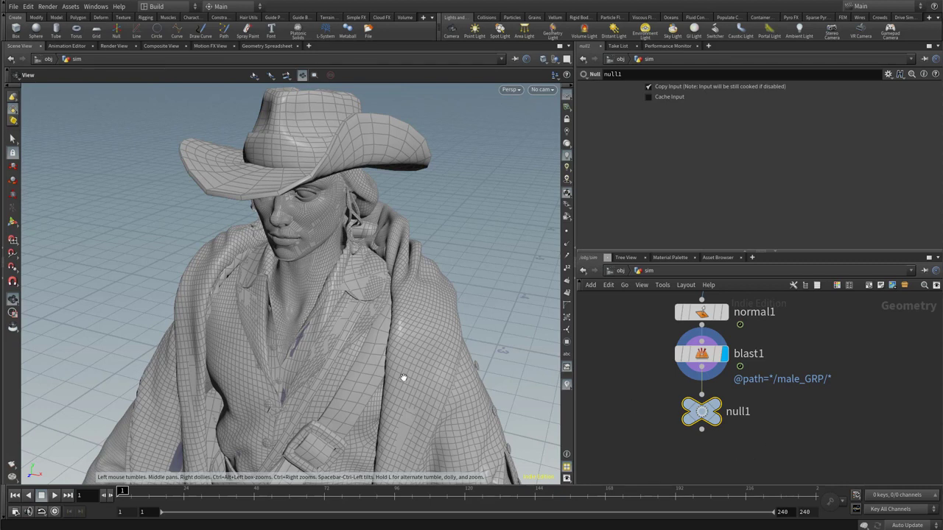
# Rename the Null node ABC_in and colour it black.
pyautogui.doubleClick(739, 412)
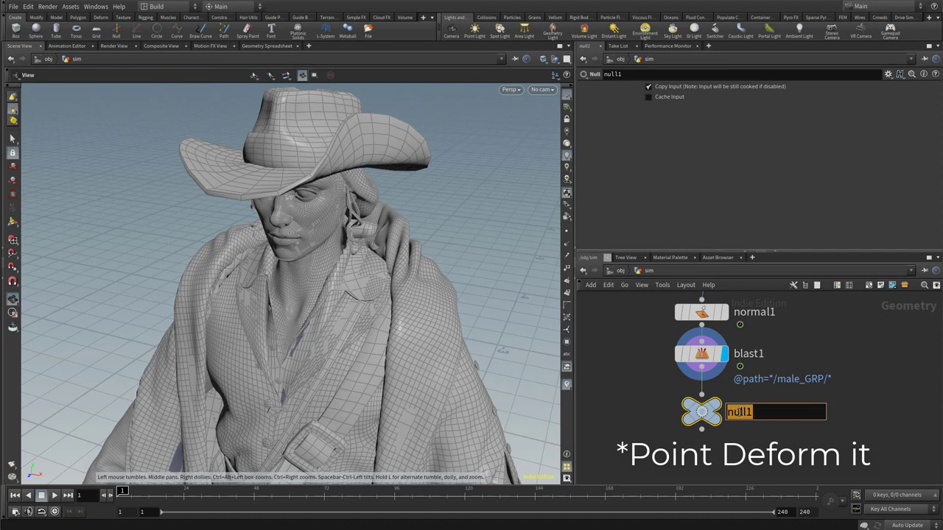
pyautogui.write('ABC')
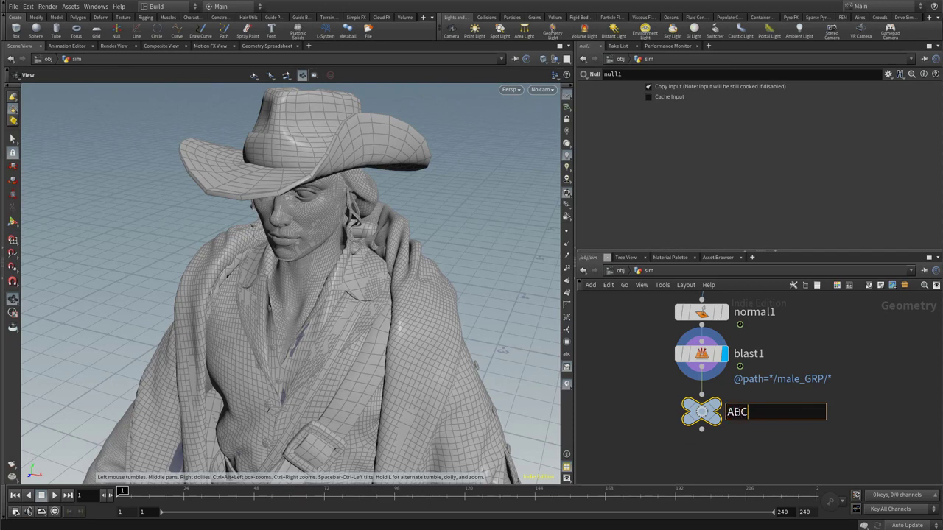
pyautogui.write('_in')
pyautogui.press('Return')
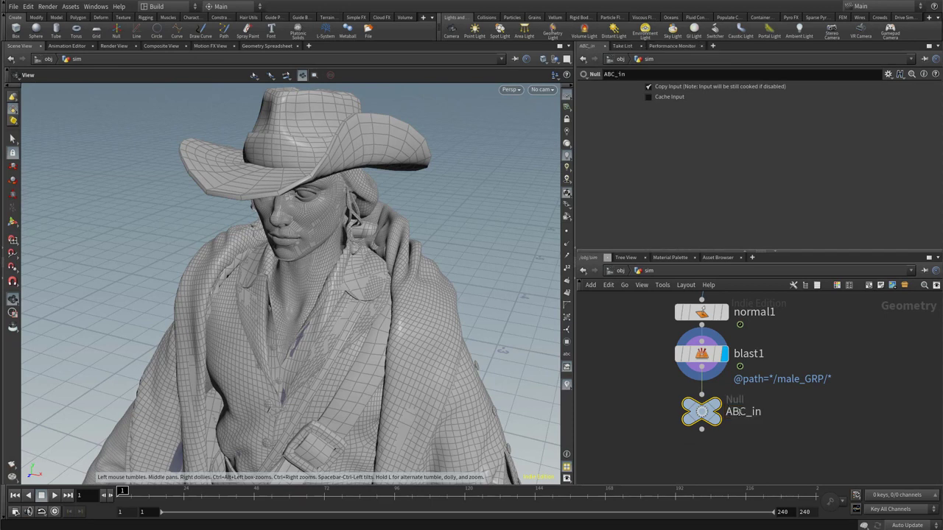
pyautogui.press('c')
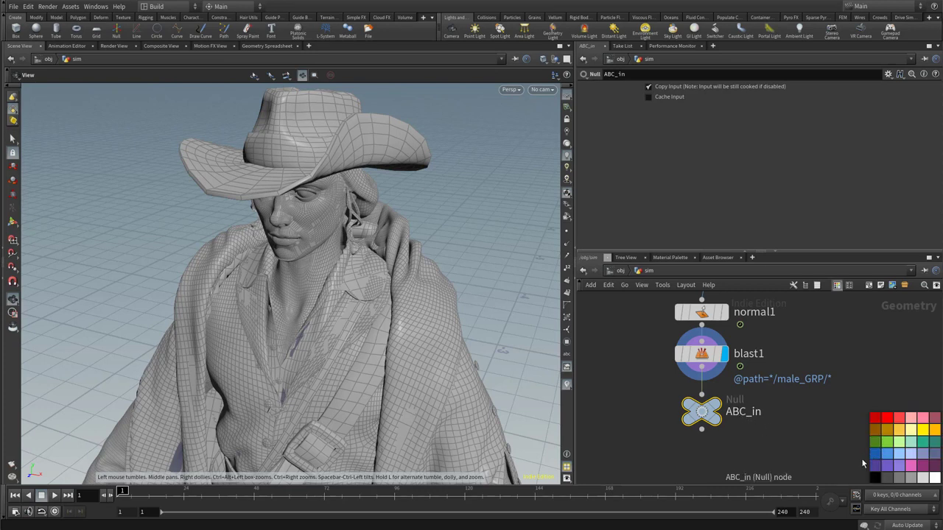
pyautogui.click(872, 478)
pyautogui.click(820, 462)
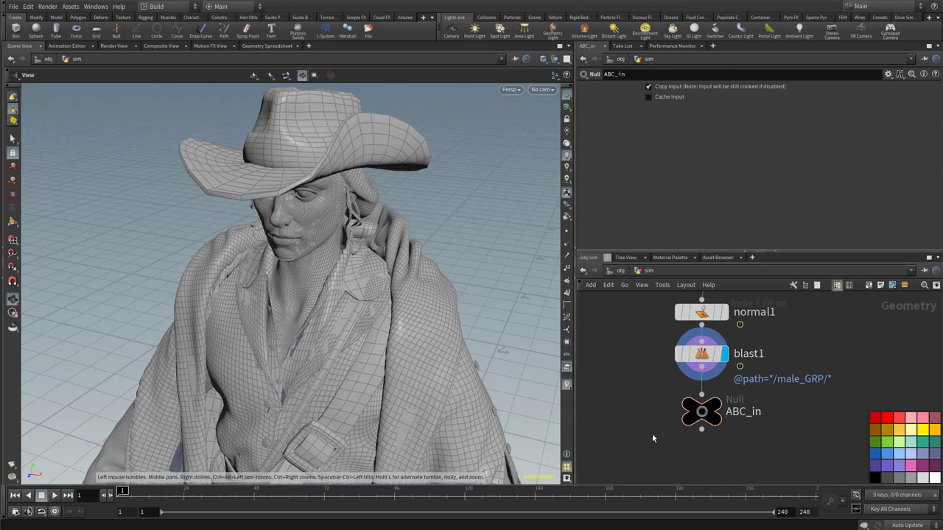
# Display the ABC_in output and examine the layered clothing from the coat and belts up to the collar.
pyautogui.moveTo(652, 458); pyautogui.dragTo(766, 403, button='middle')
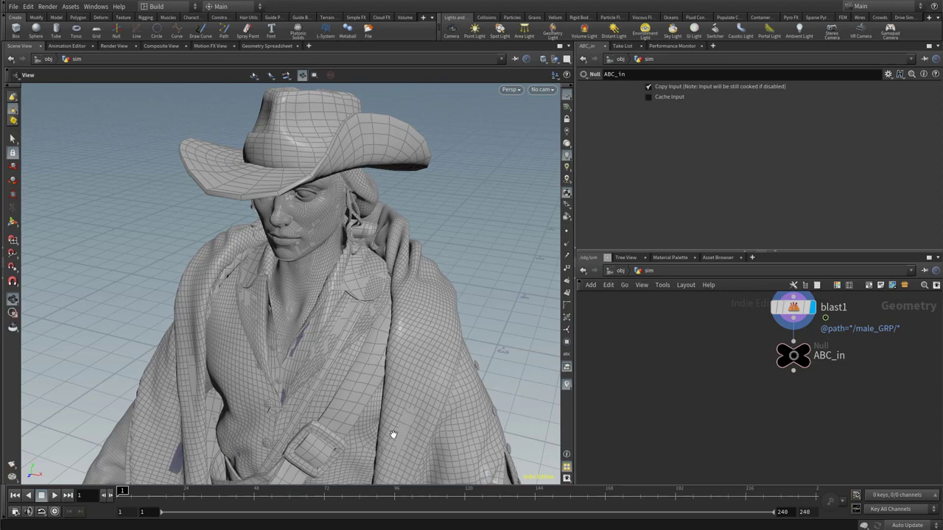
pyautogui.moveTo(393, 434); pyautogui.dragTo(397, 185, button='middle')
pyautogui.moveTo(404, 363); pyautogui.dragTo(406, 170, button='middle')
pyautogui.scroll(-2, 391, 351)
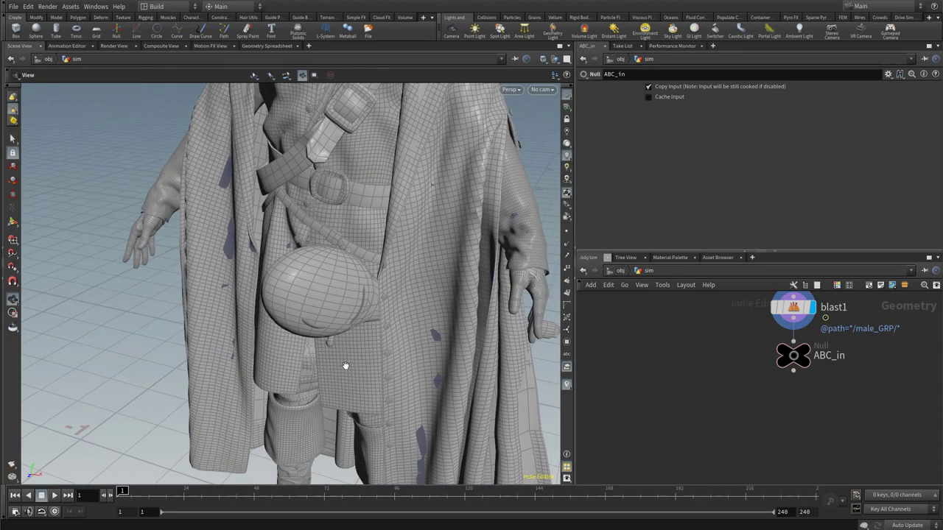
pyautogui.moveTo(336, 361); pyautogui.dragTo(375, 380, button='middle')
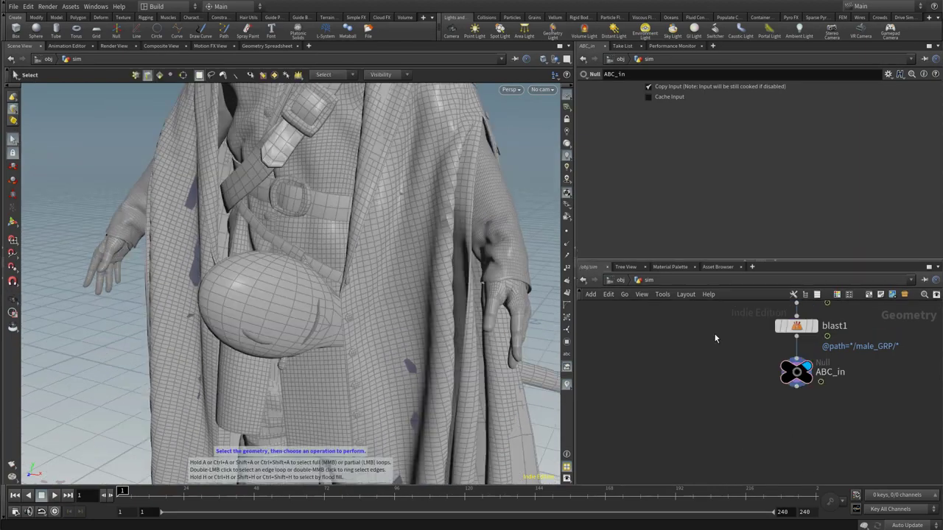
pyautogui.keyDown('alt'); pyautogui.moveTo(441, 129); pyautogui.dragTo(422, 354, button='middle'); pyautogui.keyUp('alt')
pyautogui.keyDown('alt'); pyautogui.moveTo(358, 231); pyautogui.dragTo(526, 228, button='right'); pyautogui.keyUp('alt')
pyautogui.keyDown('alt'); pyautogui.moveTo(356, 238); pyautogui.dragTo(425, 238, button='middle'); pyautogui.keyUp('alt')
pyautogui.moveTo(440, 286); pyautogui.dragTo(423, 260, button='middle')
pyautogui.moveTo(452, 286); pyautogui.dragTo(318, 293, button='right')
pyautogui.keyDown('alt'); pyautogui.moveTo(318, 293); pyautogui.dragTo(310, 273, button='middle'); pyautogui.keyUp('alt')
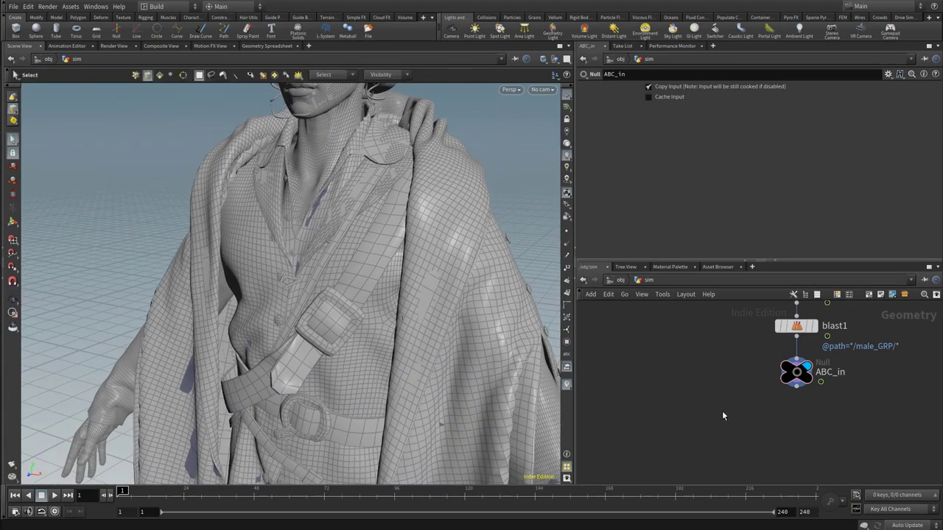
# Add a second Blast node below ABC_in and connect it to the ABC_in output.
pyautogui.press('Tab')
pyautogui.write('blast')
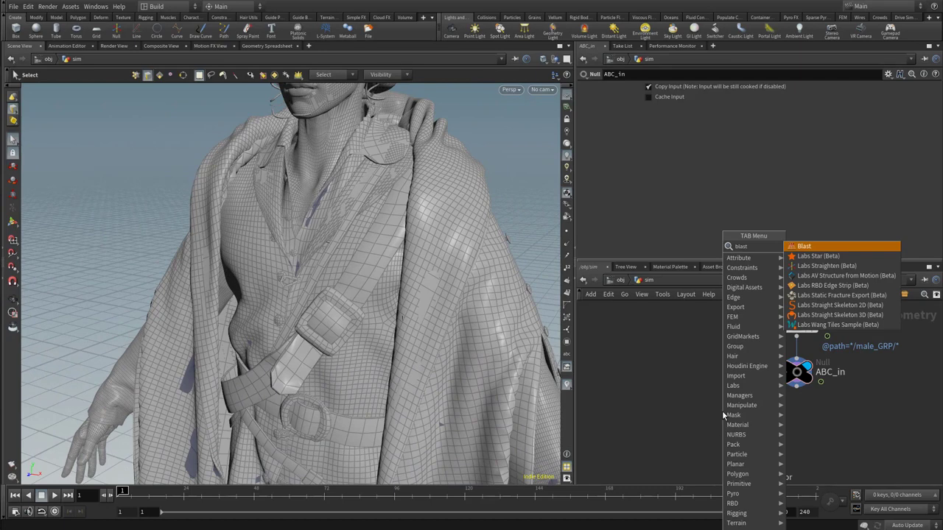
pyautogui.press('Return')
pyautogui.moveTo(723, 402); pyautogui.dragTo(819, 381)
pyautogui.click(705, 89)
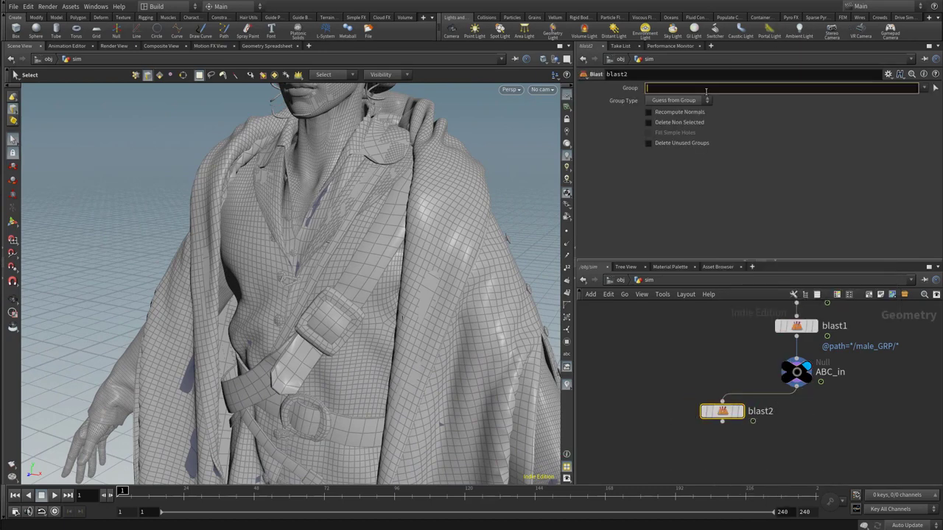
pyautogui.write('@path=')
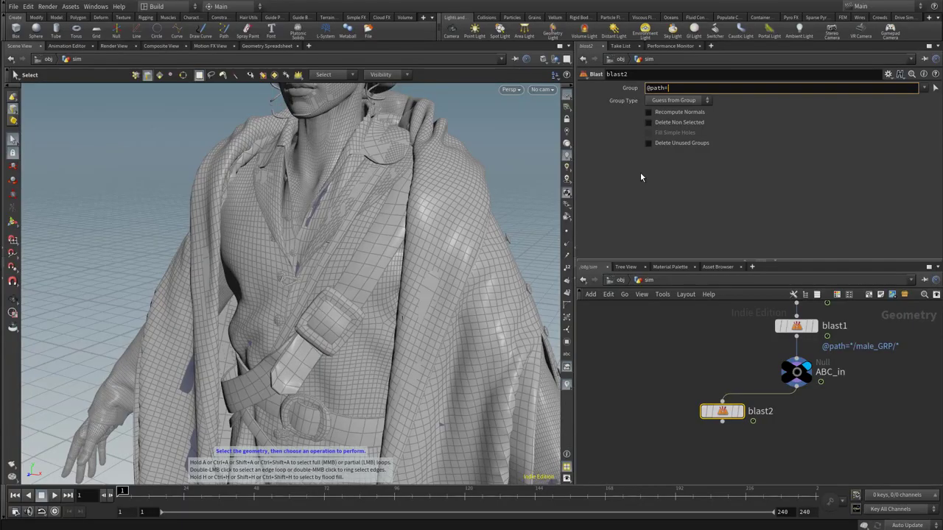
pyautogui.write('*underShirt*')
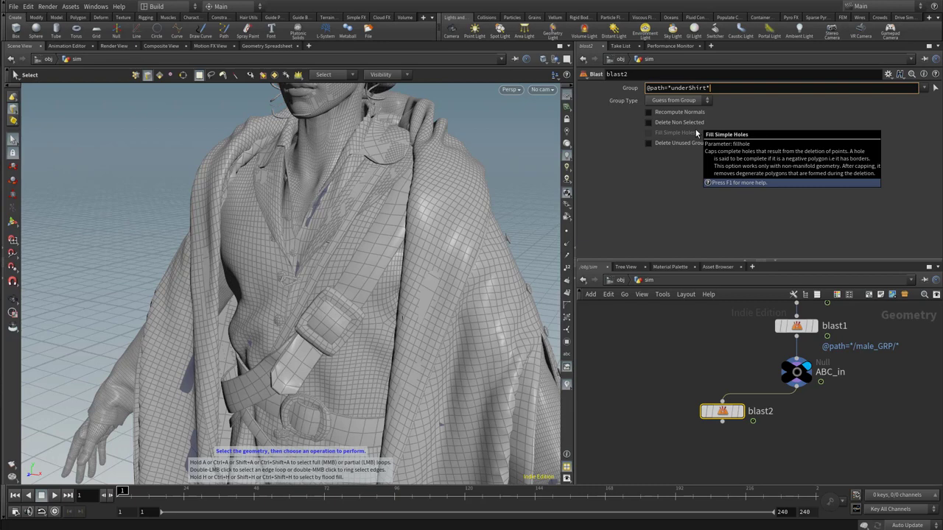
pyautogui.press('Return')
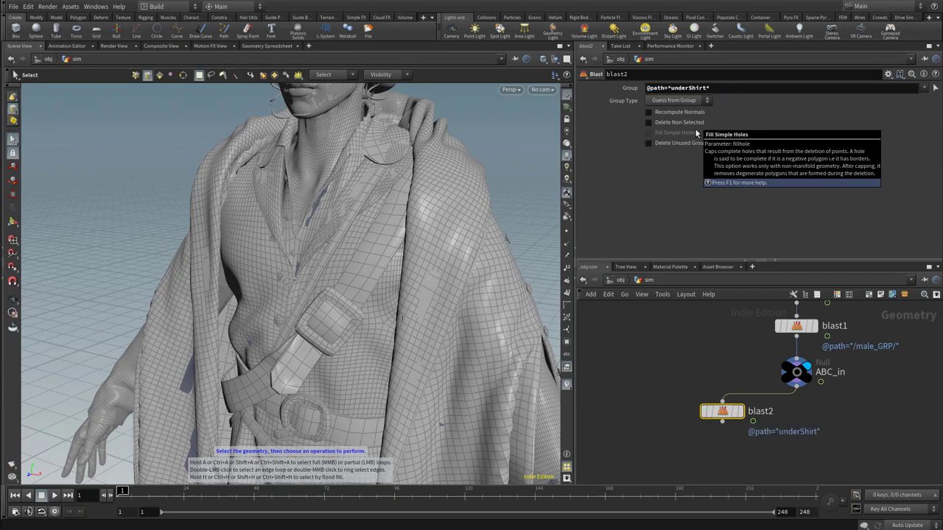
pyautogui.click(649, 123)
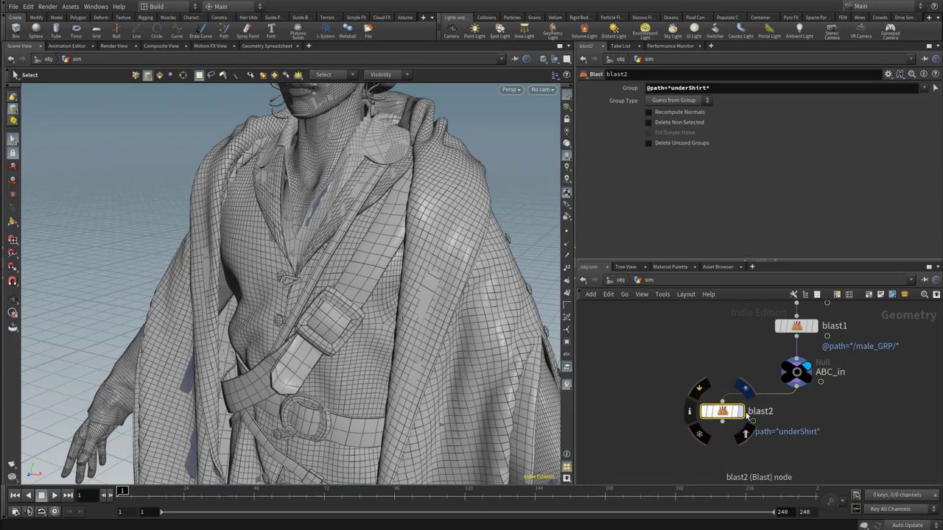
pyautogui.keyDown('alt'); pyautogui.moveTo(364, 242); pyautogui.dragTo(387, 194); pyautogui.keyUp('alt')
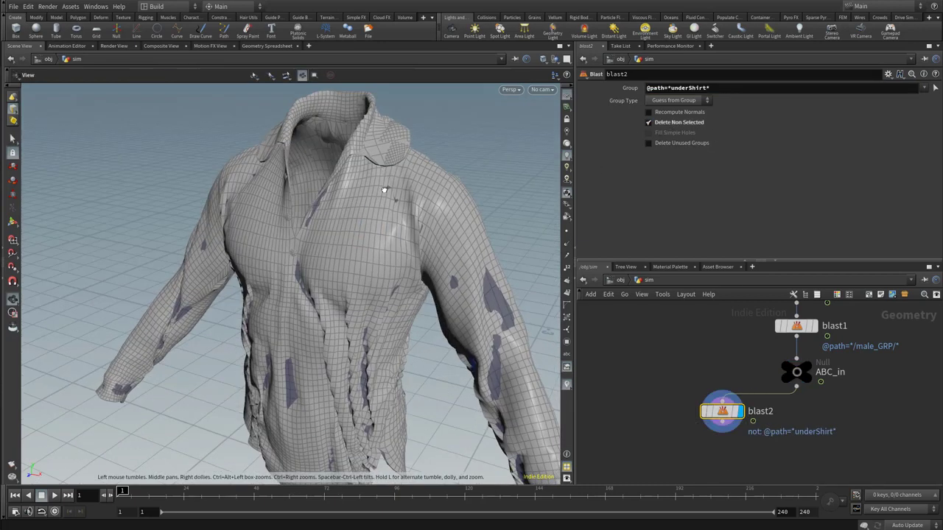
pyautogui.keyDown('alt'); pyautogui.moveTo(388, 194); pyautogui.dragTo(633, 207, button='right'); pyautogui.keyUp('alt')
pyautogui.keyDown('alt'); pyautogui.moveTo(363, 92); pyautogui.dragTo(369, 145, button='middle'); pyautogui.keyUp('alt')
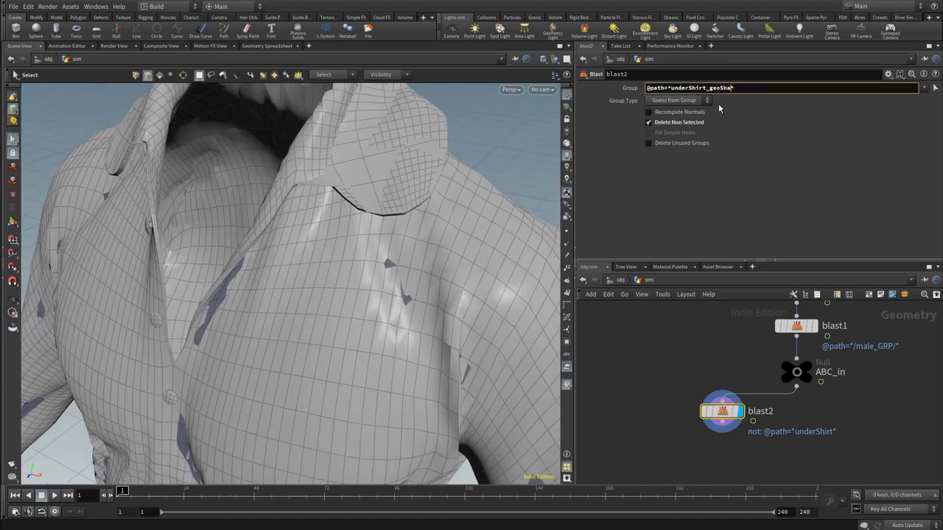
pyautogui.write('ape')
pyautogui.press('Return')
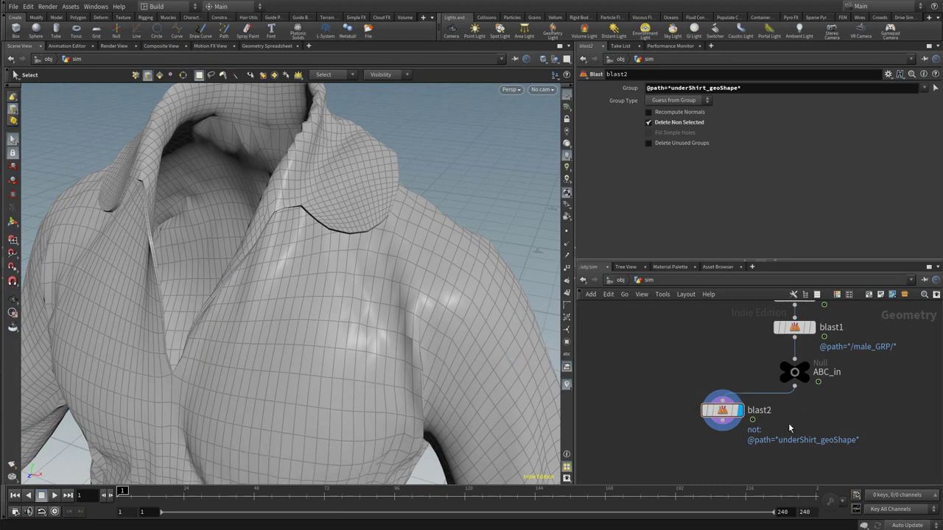
pyautogui.keyDown('alt'); pyautogui.moveTo(722, 414); pyautogui.dragTo(855, 417); pyautogui.keyUp('alt')
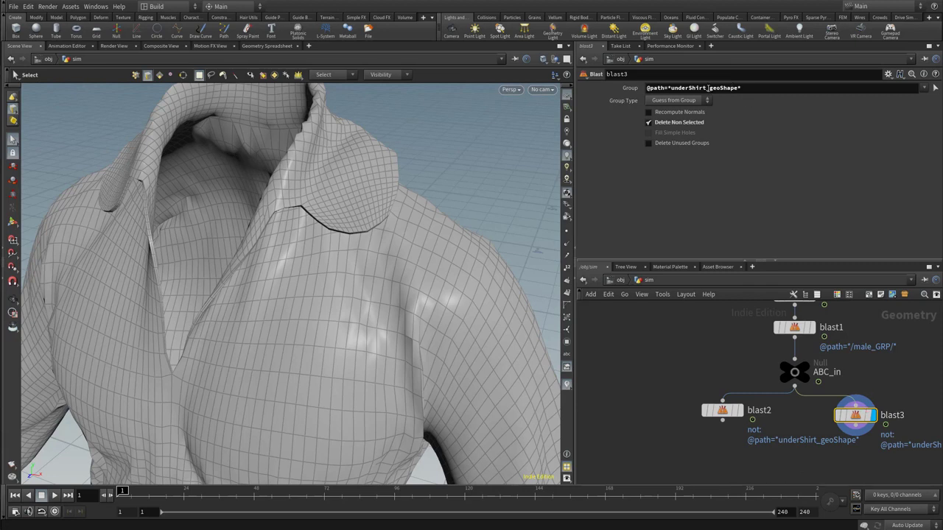
pyautogui.moveTo(707, 87); pyautogui.dragTo(734, 89)
pyautogui.write('Buttoin')
pyautogui.press('BackSpace')
pyautogui.press('BackSpace')
pyautogui.press('BackSpace')
pyautogui.write('n')
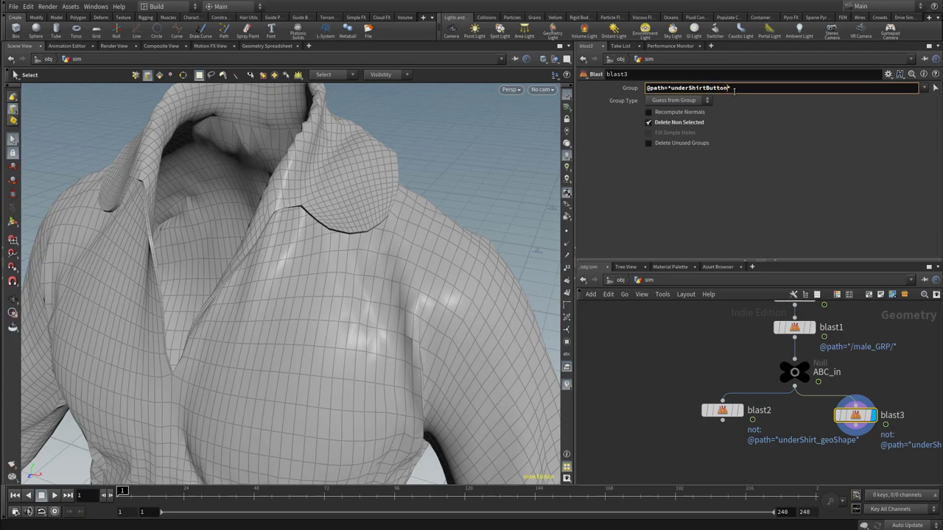
pyautogui.press('Return')
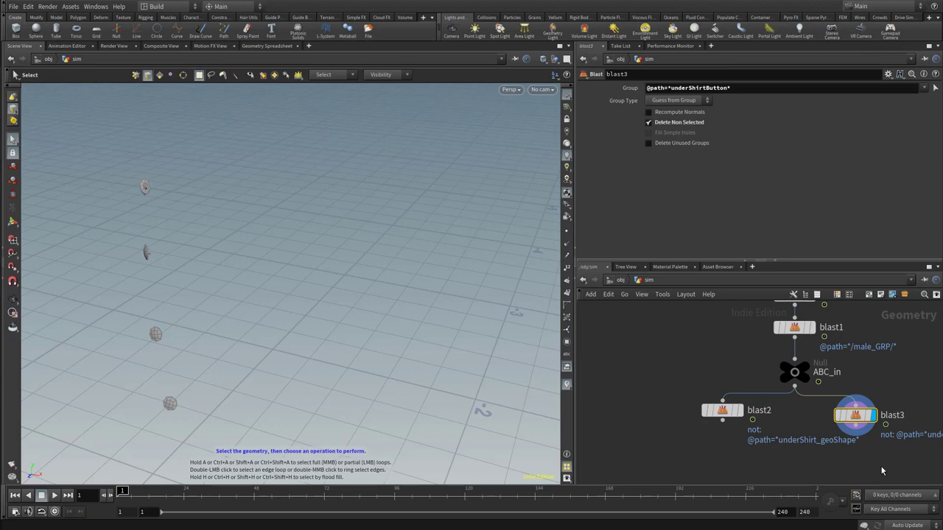
pyautogui.scroll(-3, 883, 471)
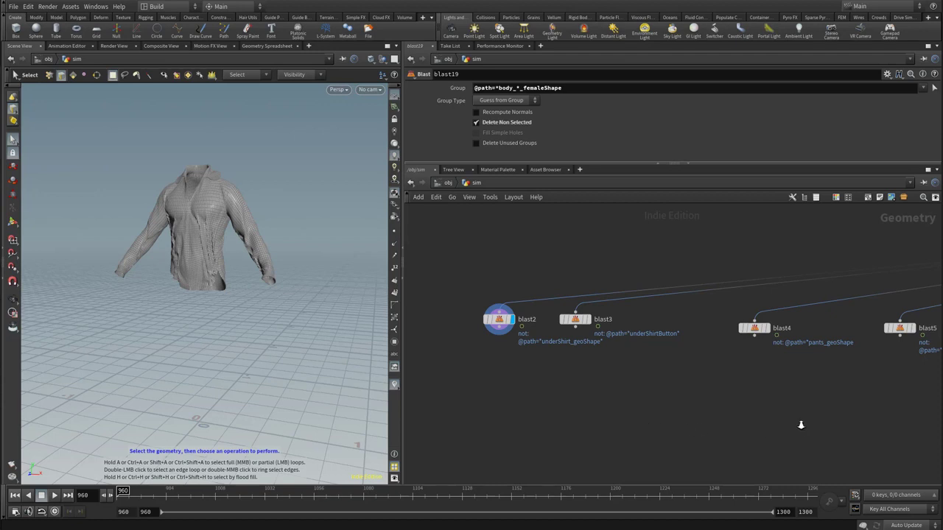
# Review the row of garment Blast branches and display the boot-top Blast node's isolated geometry.
pyautogui.scroll(-3, 802, 424)
pyautogui.moveTo(783, 422); pyautogui.dragTo(691, 405, button='middle')
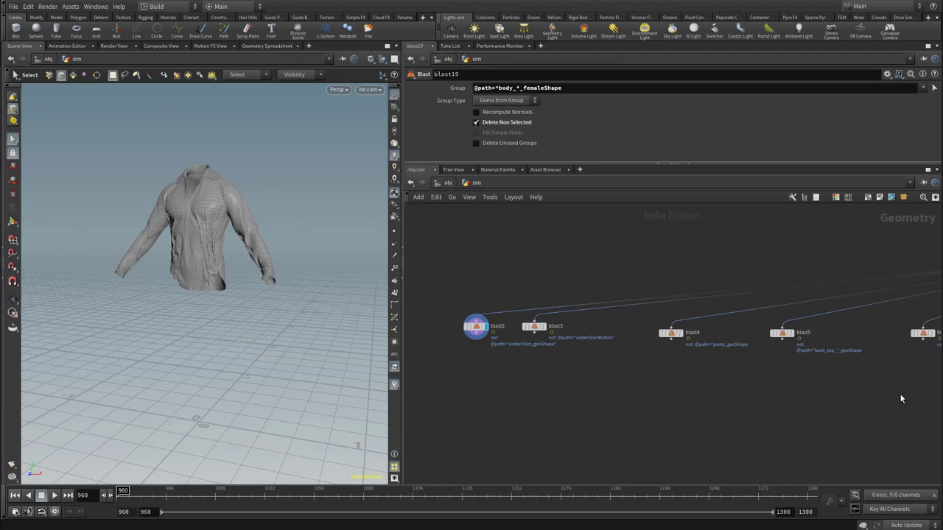
pyautogui.press('h')
pyautogui.scroll(10, 691, 416)
pyautogui.moveTo(707, 419); pyautogui.dragTo(595, 423, button='middle')
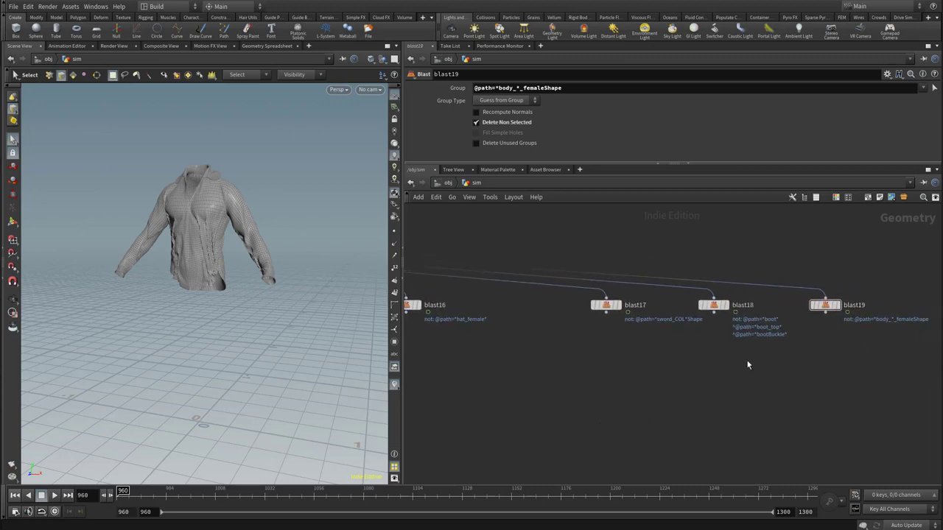
pyautogui.moveTo(546, 399); pyautogui.dragTo(840, 406, button='middle')
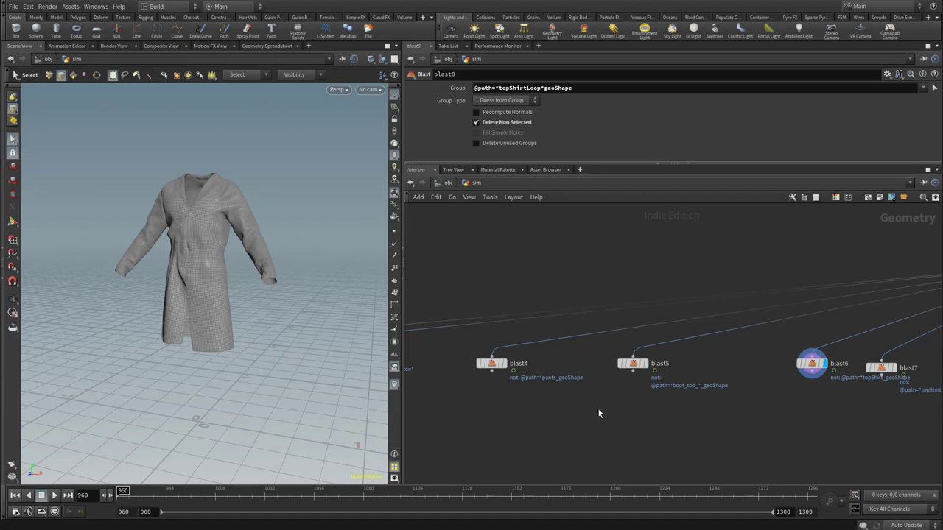
pyautogui.click(645, 363)
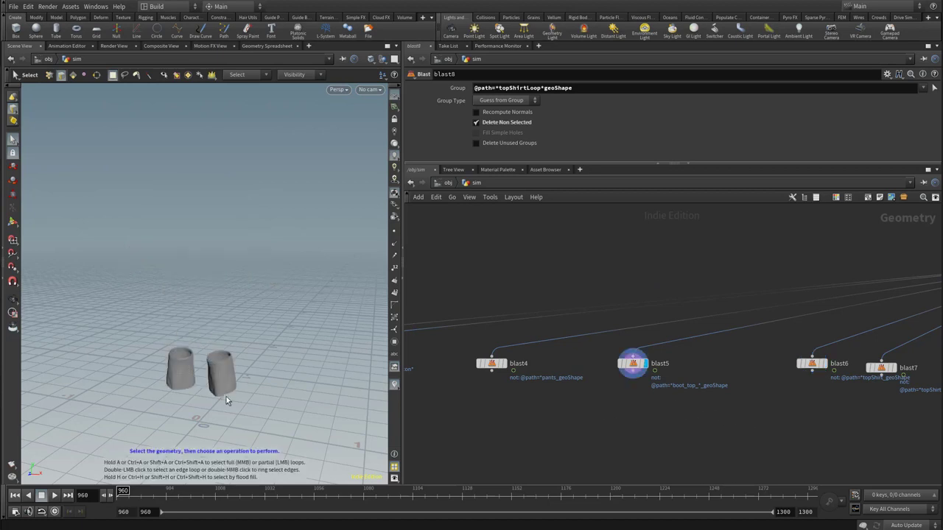
# Inspect the collision branches by displaying the sword_COL Blast node and the boots Blast node that excludes boot tops and buckles.
pyautogui.moveTo(843, 432); pyautogui.dragTo(583, 412, button='middle')
pyautogui.scroll(-2, 847, 425)
pyautogui.moveTo(833, 420); pyautogui.dragTo(515, 400, button='middle')
pyautogui.moveTo(881, 414); pyautogui.dragTo(585, 415, button='middle')
pyautogui.moveTo(815, 413); pyautogui.dragTo(624, 414, button='middle')
pyautogui.scroll(3, 626, 412)
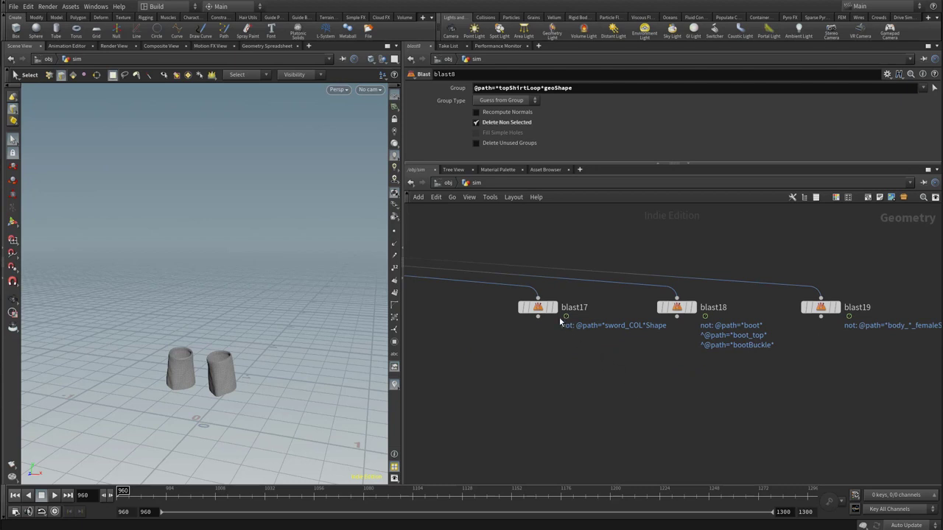
pyautogui.click(558, 282)
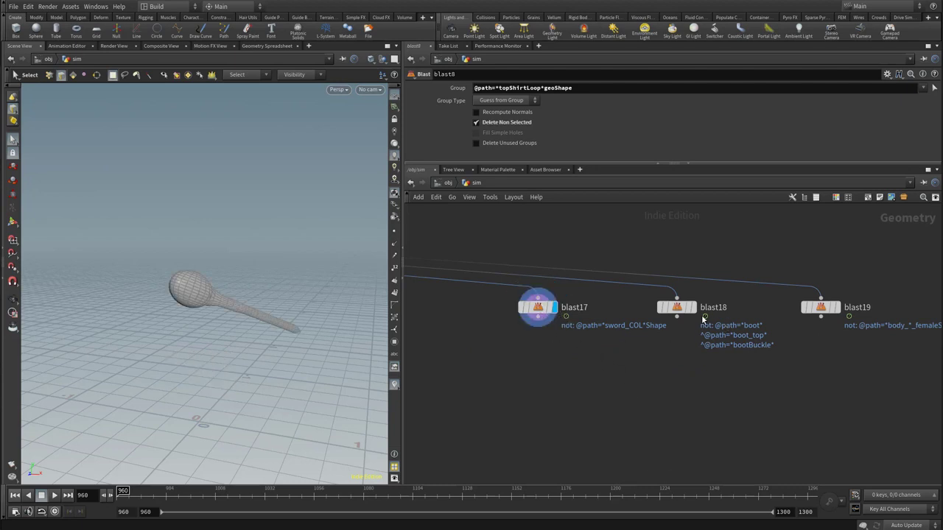
pyautogui.click(692, 307)
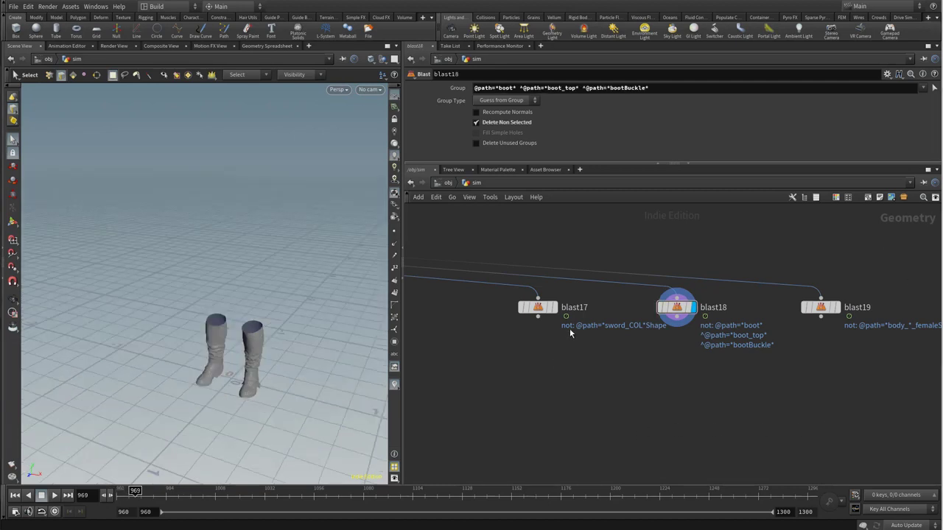
# Set the Houdini project to the vellum_creature_setup folder in houdini_projects.
pyautogui.click(15, 7)
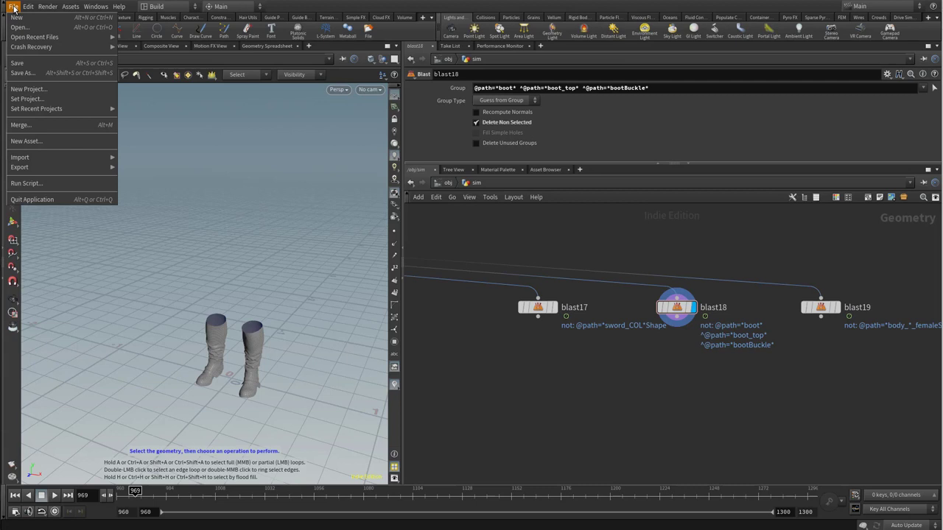
pyautogui.click(29, 96)
pyautogui.write('vellum_creature_setup')
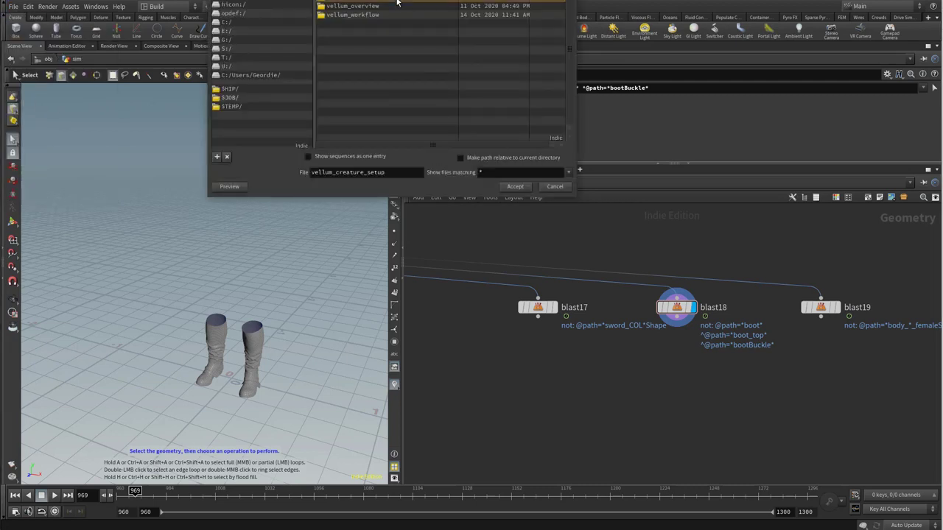
pyautogui.click(516, 187)
# Save the scene under the new file name setup_v001.
pyautogui.click(13, 7)
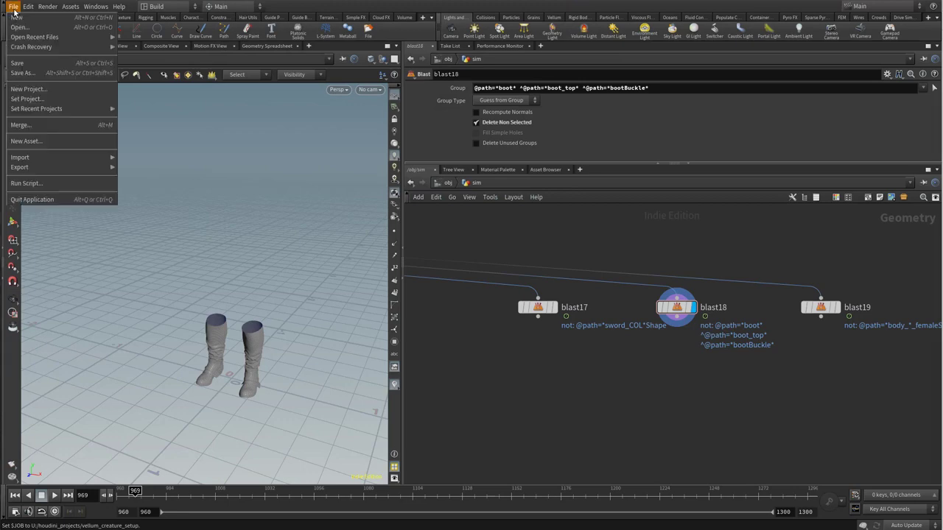
pyautogui.click(33, 71)
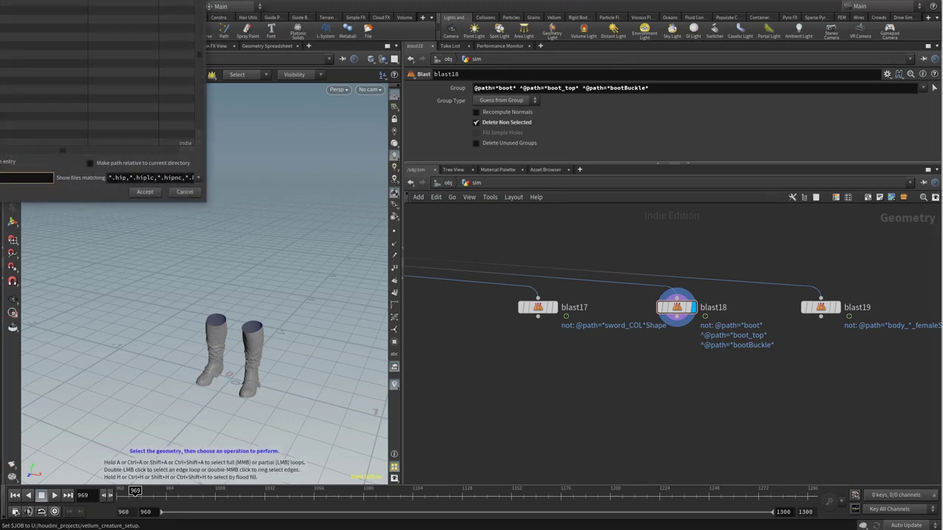
pyautogui.moveTo(3, 2); pyautogui.dragTo(266, 80)
pyautogui.write('setup_v001')
pyautogui.click(409, 320)
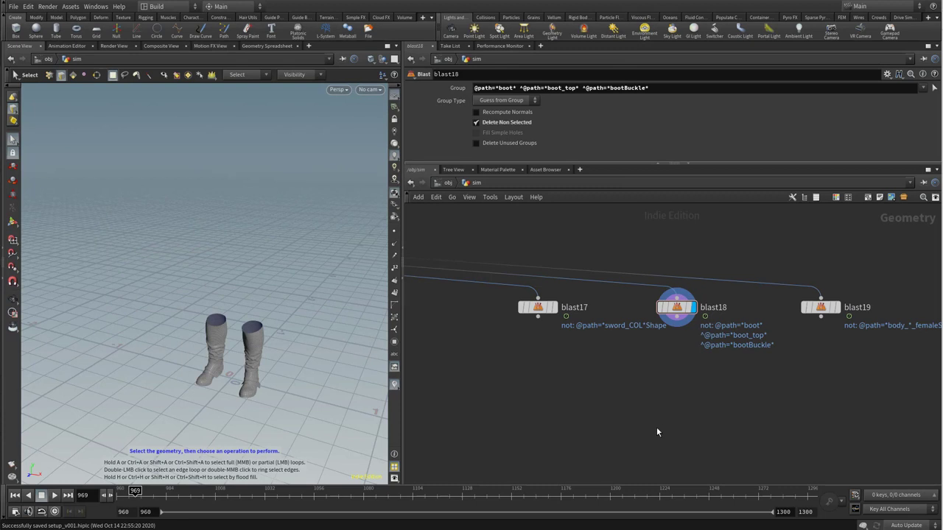